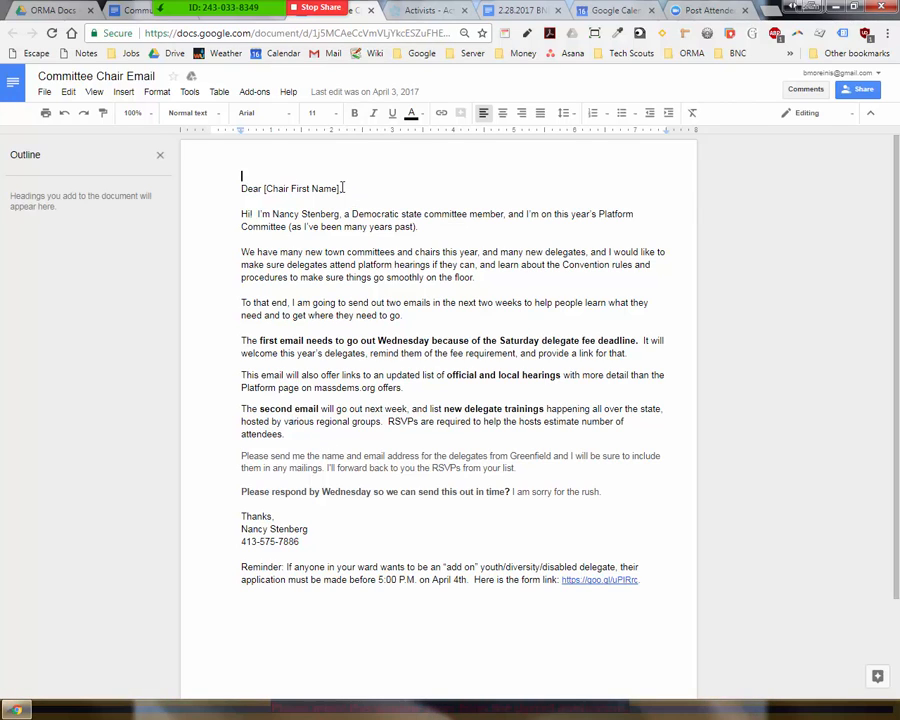
Step: Post a 'Ready for AN' comment on the greeting line, then select the whole letter
drag(341, 187, 227, 181)
click(461, 114)
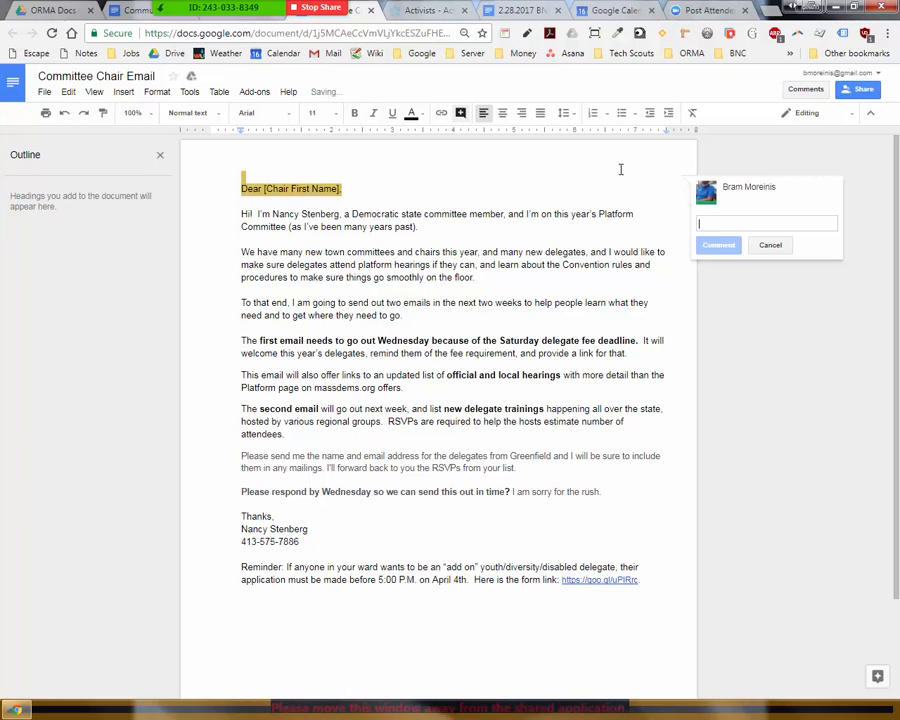
text(Ready for AN)
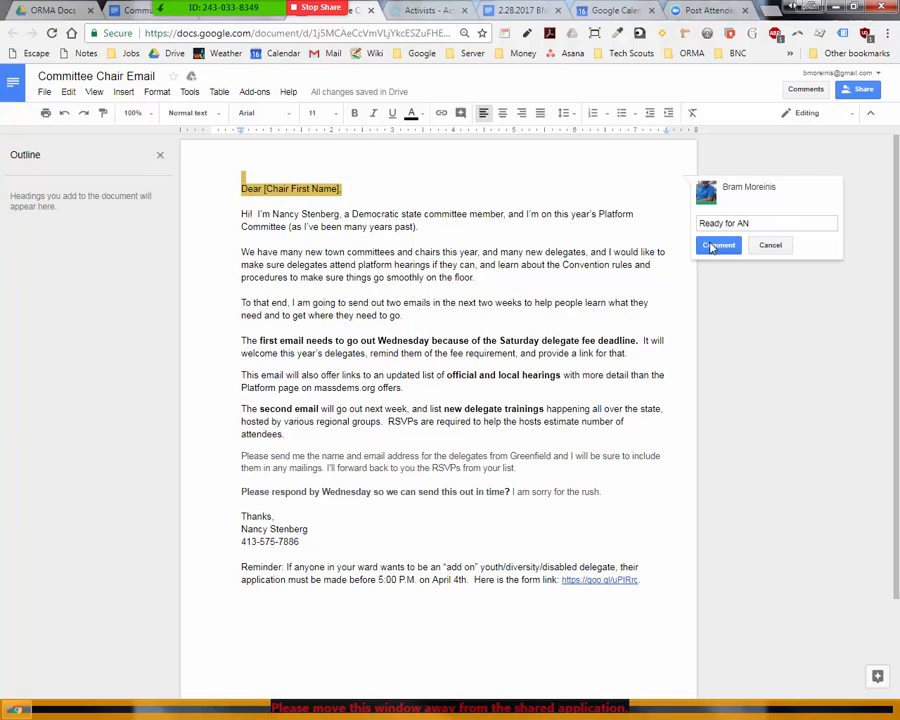
click(713, 246)
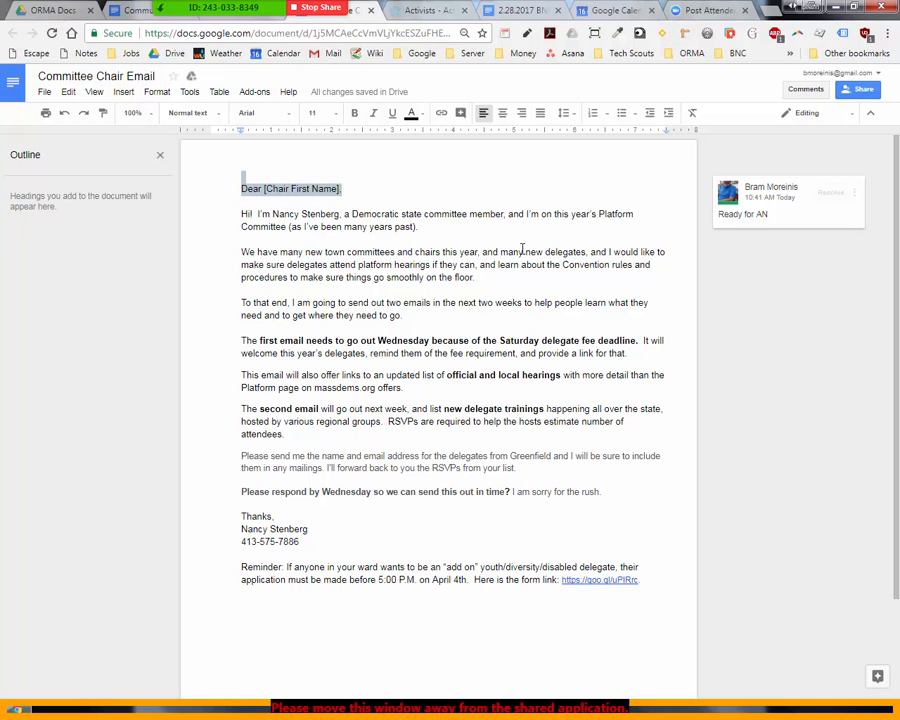
click(272, 240)
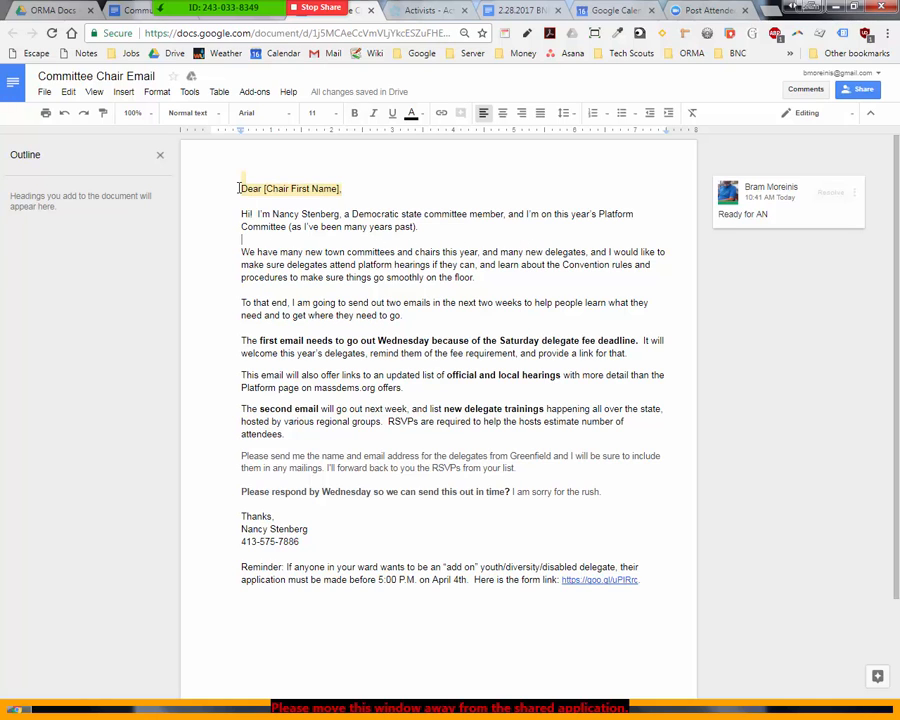
drag(239, 188, 637, 595)
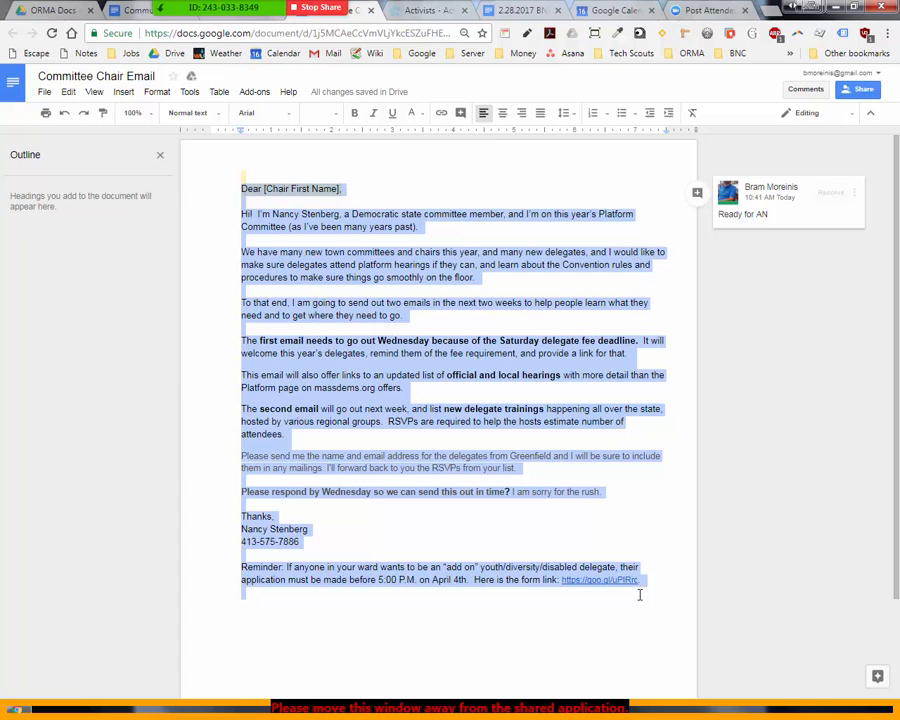
Step: Start a new email with the 'We have many new town committees' paragraph as preview text
click(423, 11)
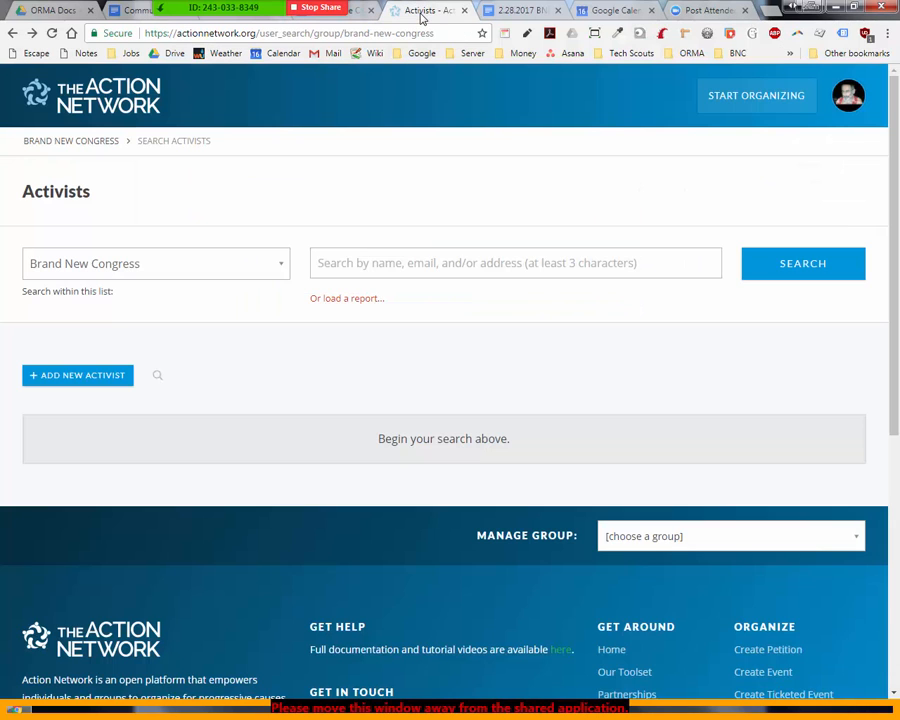
click(737, 104)
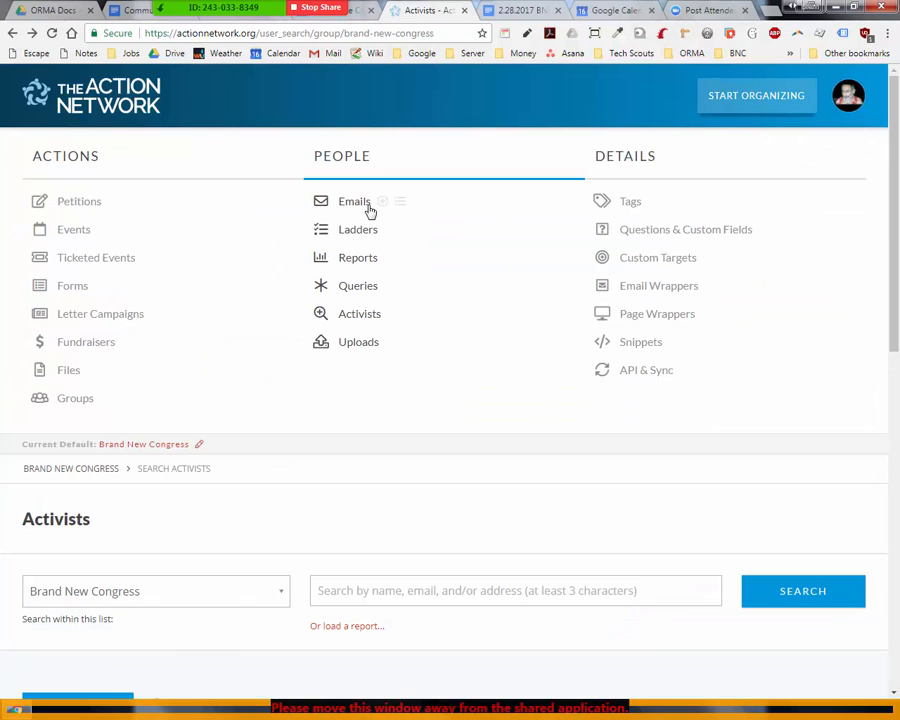
click(384, 204)
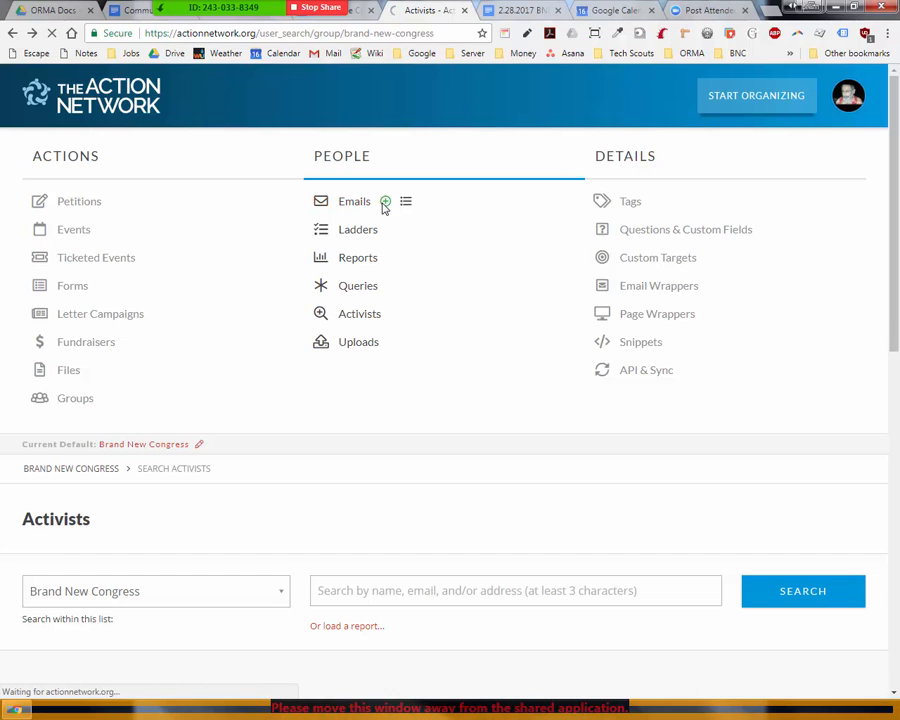
click(392, 421)
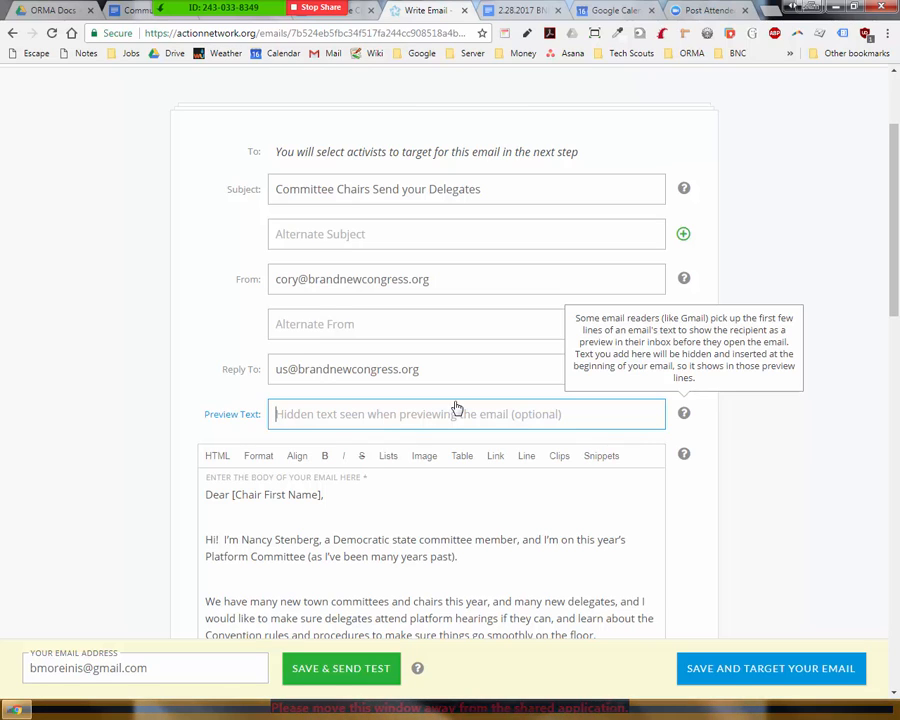
drag(210, 600, 605, 633)
key(ctrl+c)
click(387, 415)
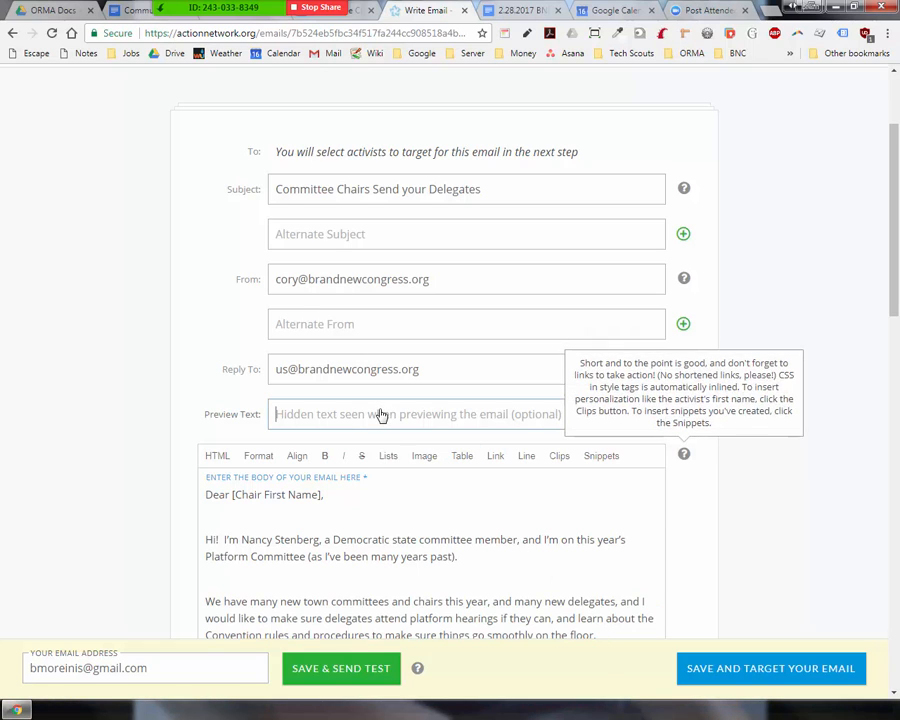
key(ctrl+v)
Step: Delete the stray blank lines between the paragraphs of the email body
click(616, 521)
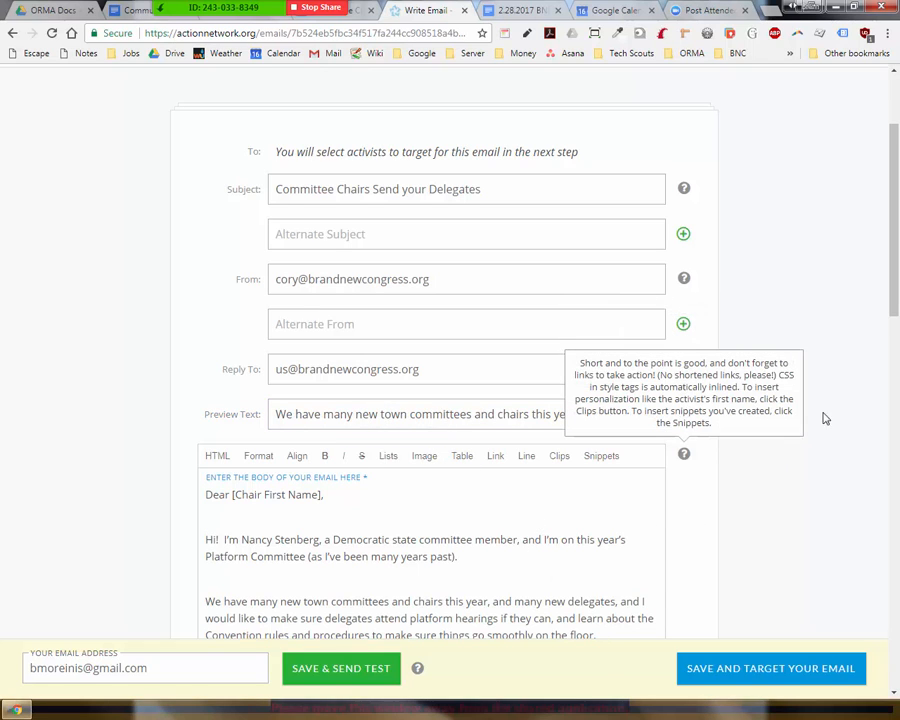
scroll(852, 364, down, 1)
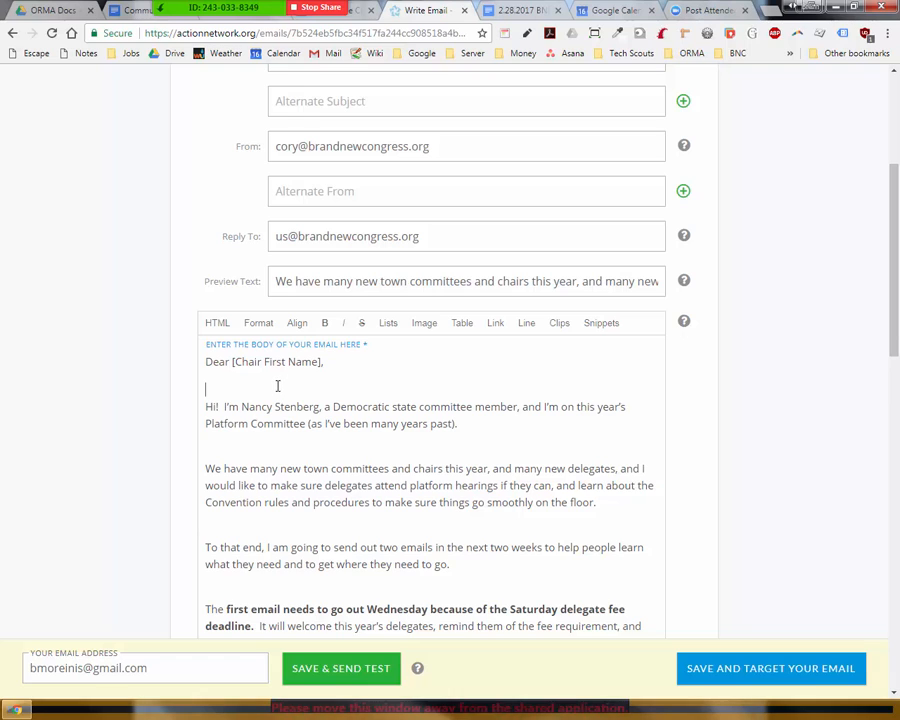
key(BackSpace)
click(237, 432)
key(BackSpace)
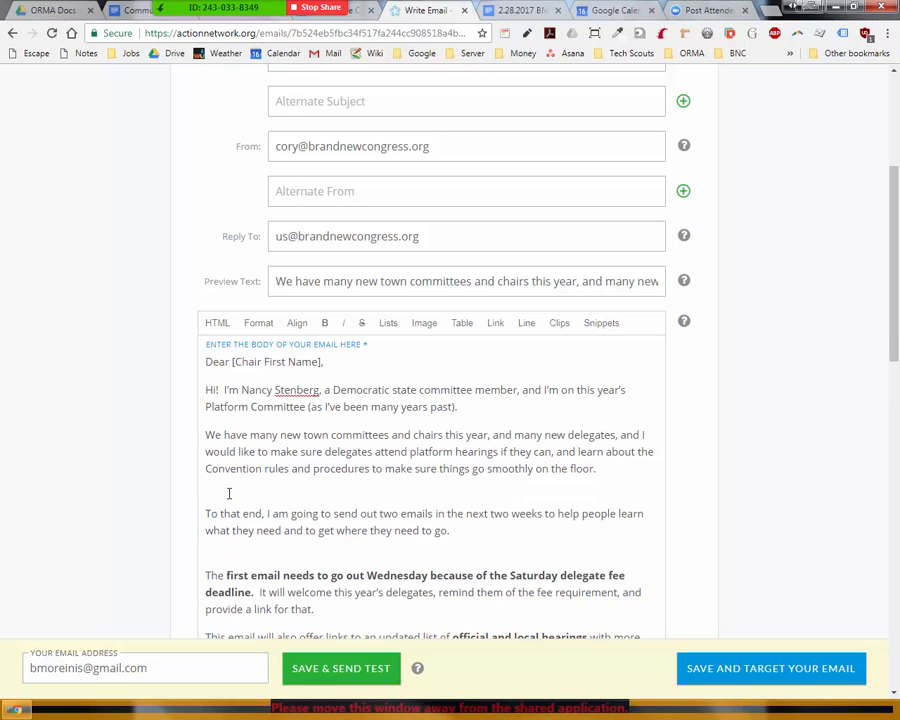
click(229, 493)
key(BackSpace)
click(240, 532)
key(BackSpace)
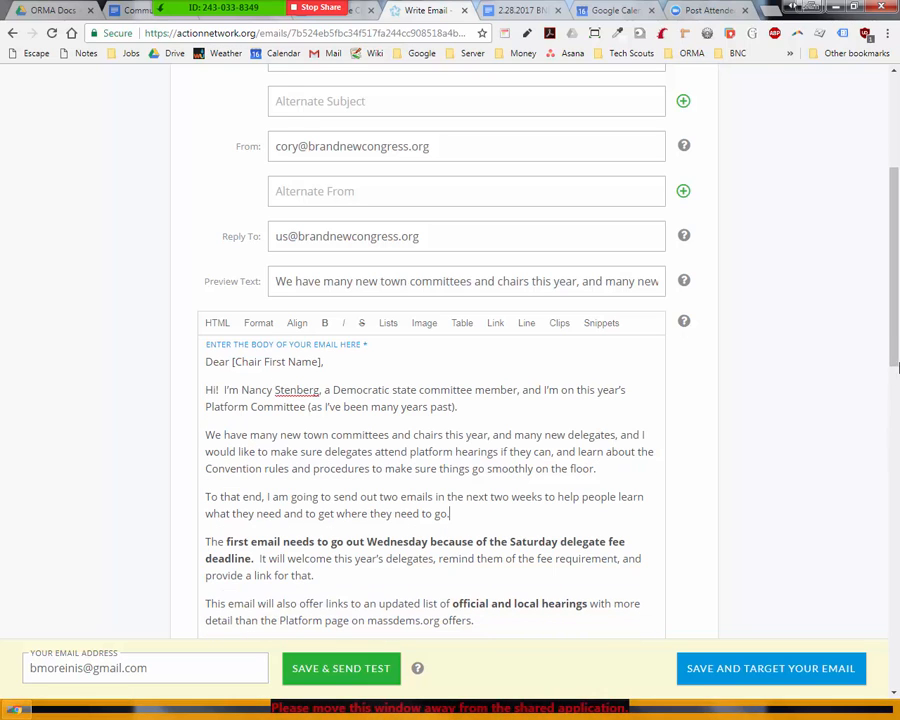
scroll(286, 410, down, 3)
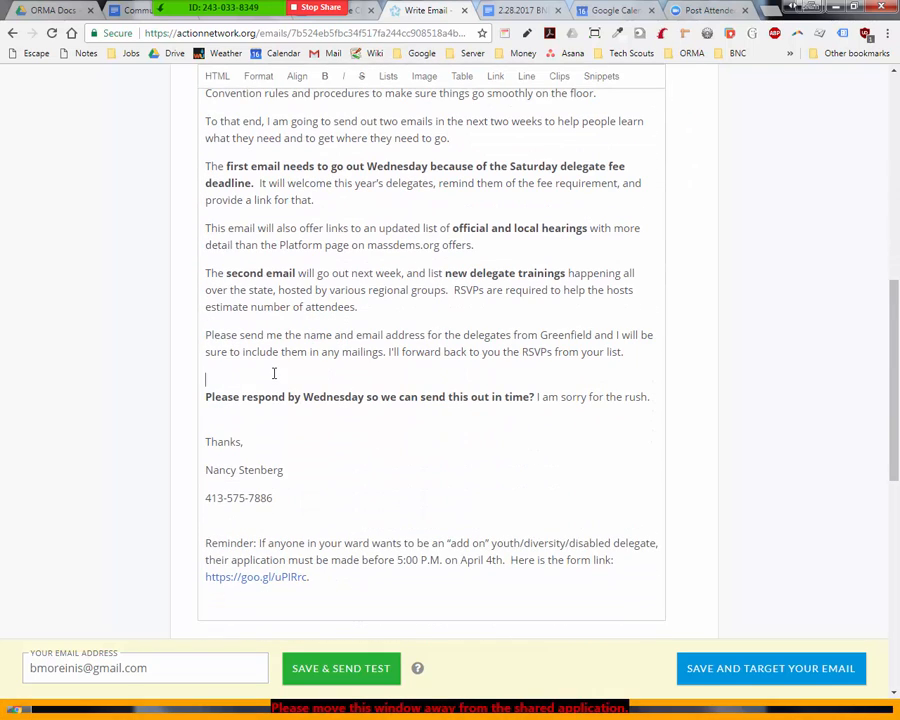
key(BackSpace)
key(BackSpace)
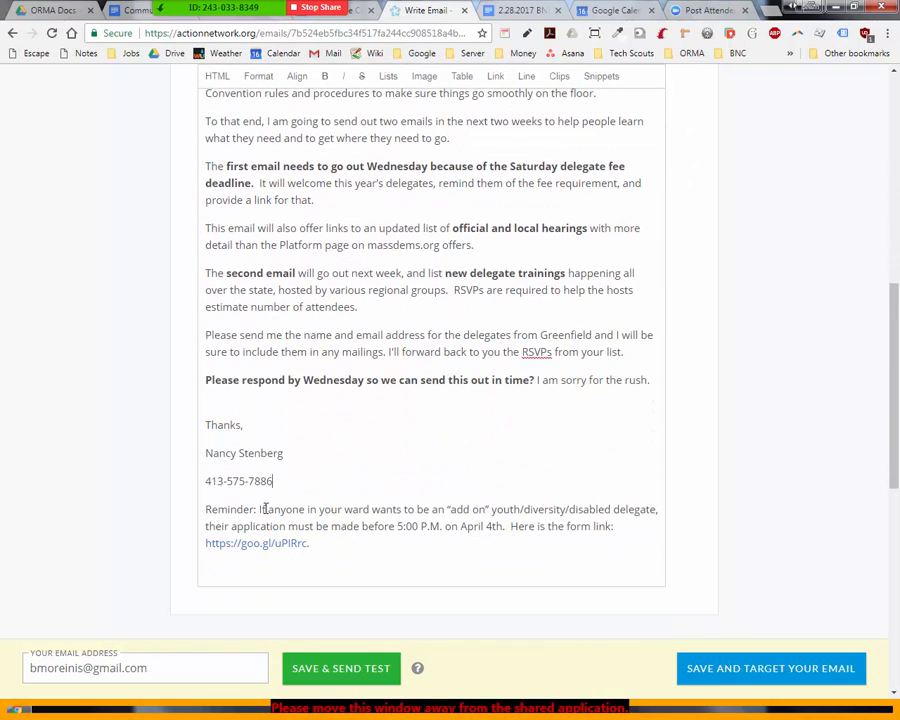
key(BackSpace)
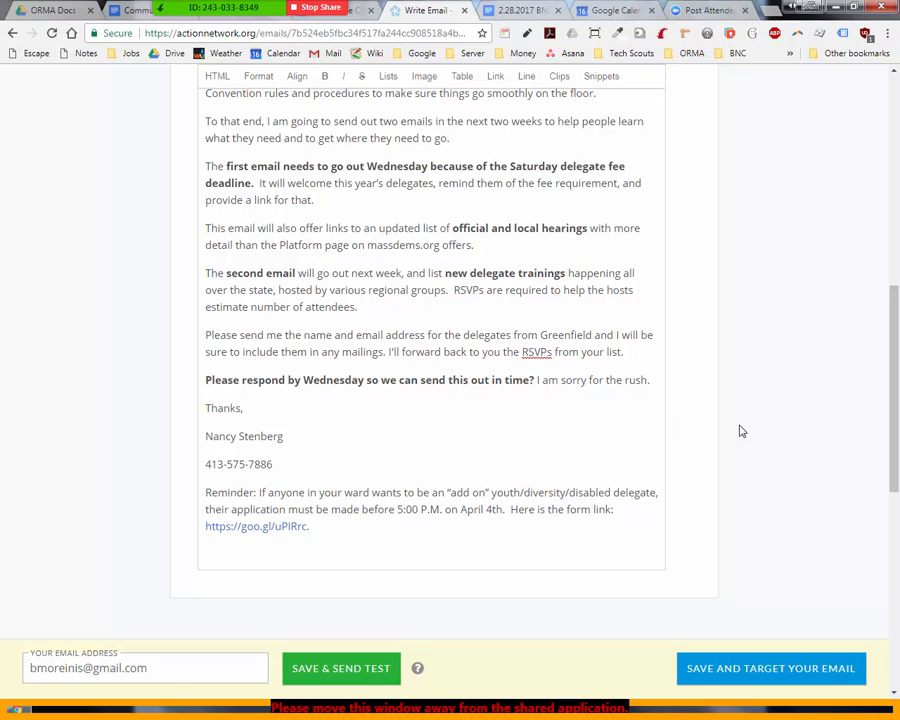
drag(890, 453, 840, 338)
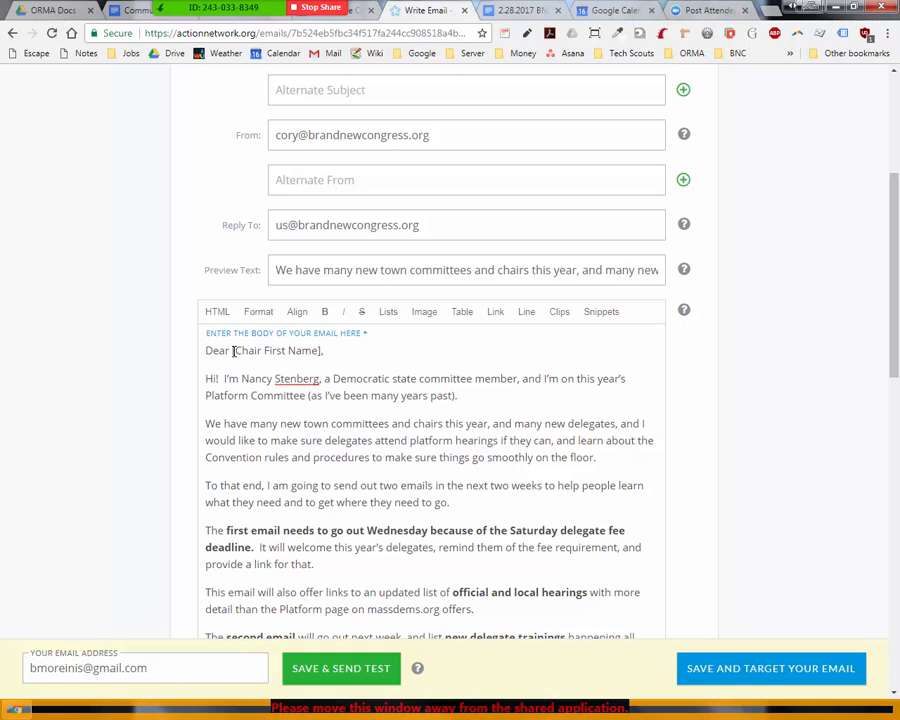
Step: Replace the [Chair First Name] placeholder with a First Name clip defaulting to Friend, plus a comma
drag(233, 351, 318, 352)
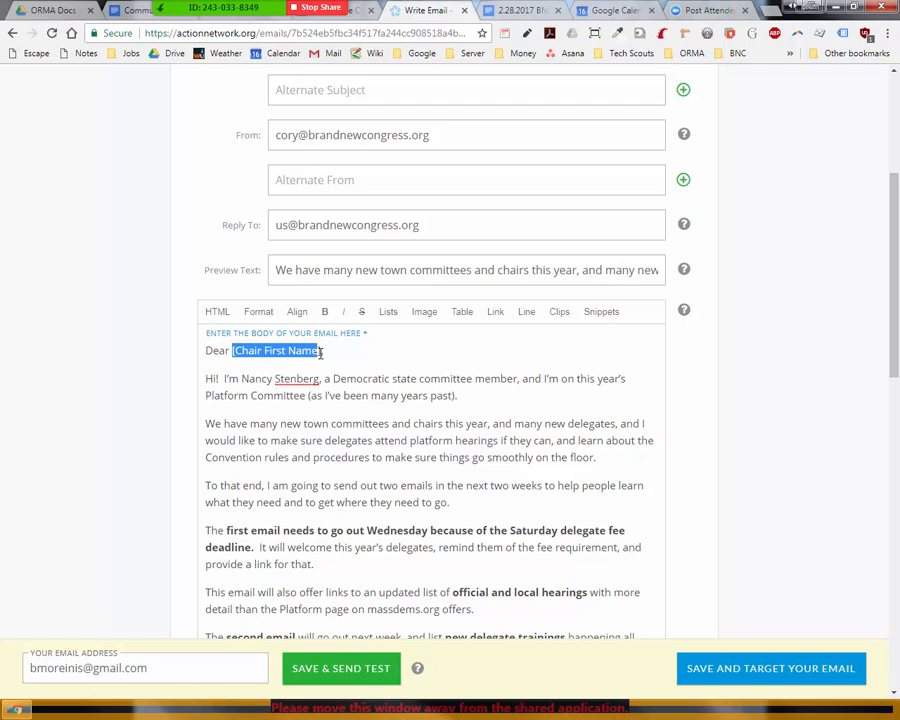
key(BackSpace)
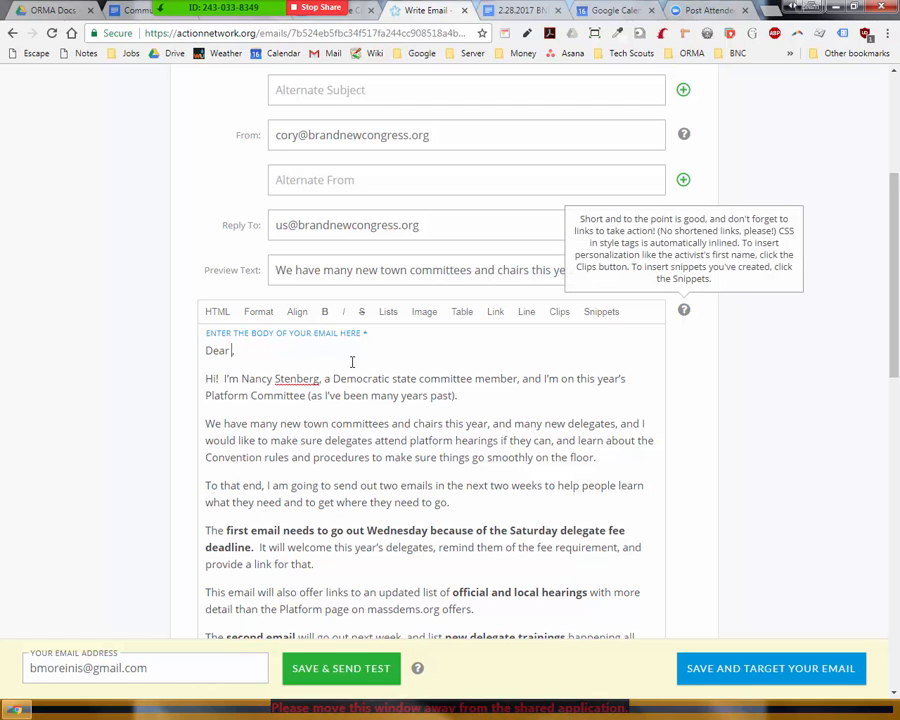
click(560, 314)
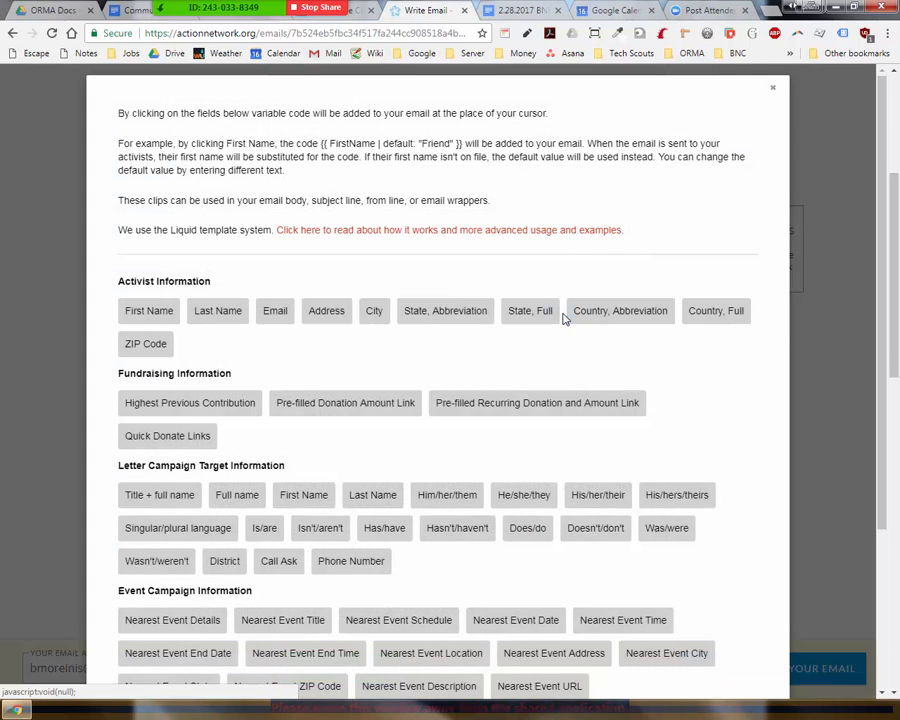
click(158, 312)
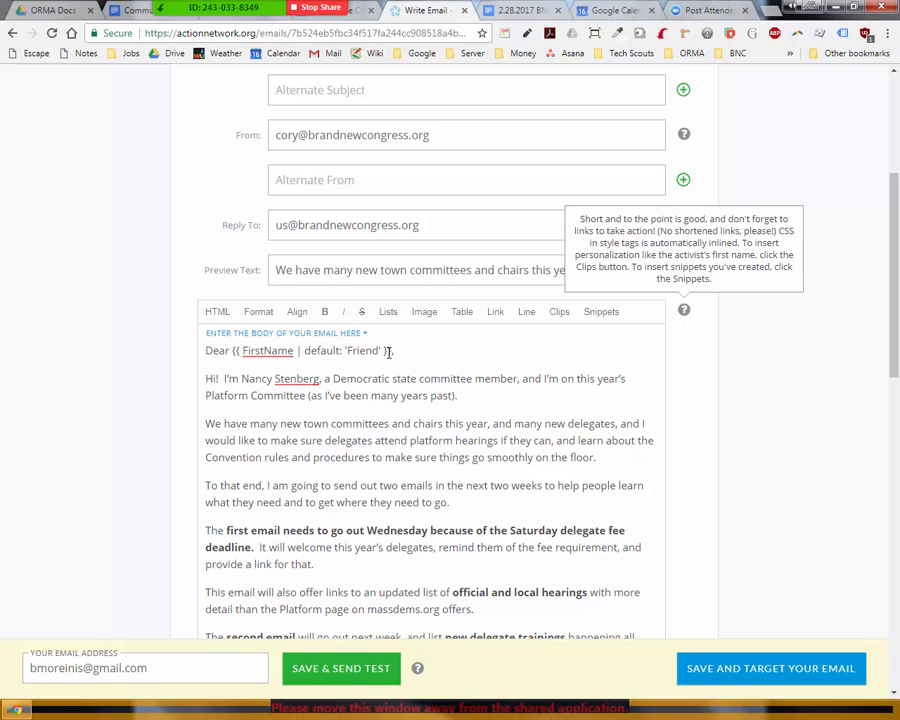
text(,)
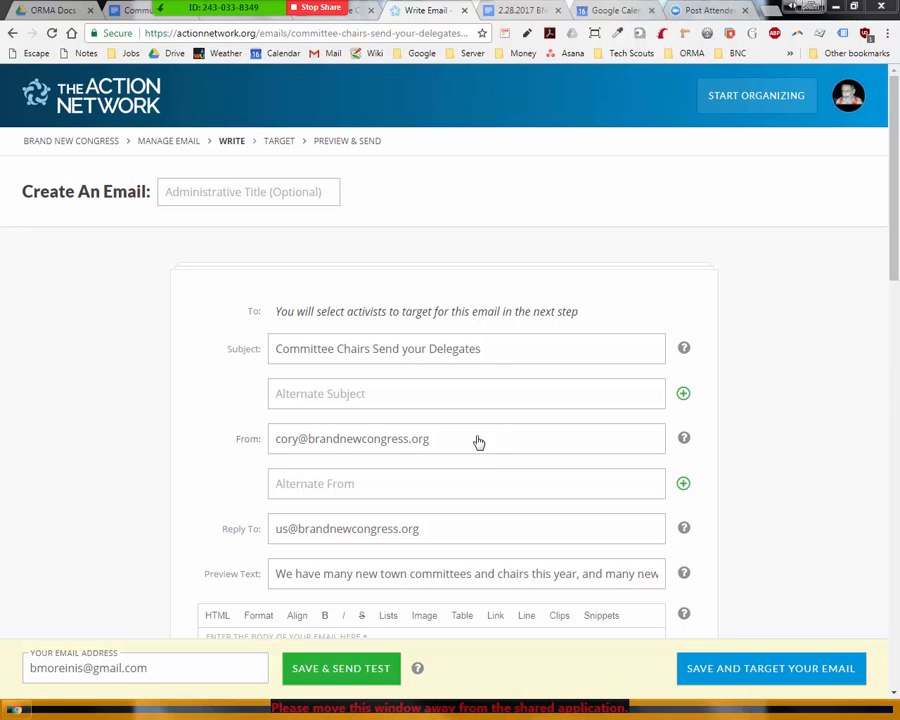
Step: Change the From field to the sender's full name, then switch to the test email in Thunderbird
drag(478, 442, 279, 443)
key(BackSpace)
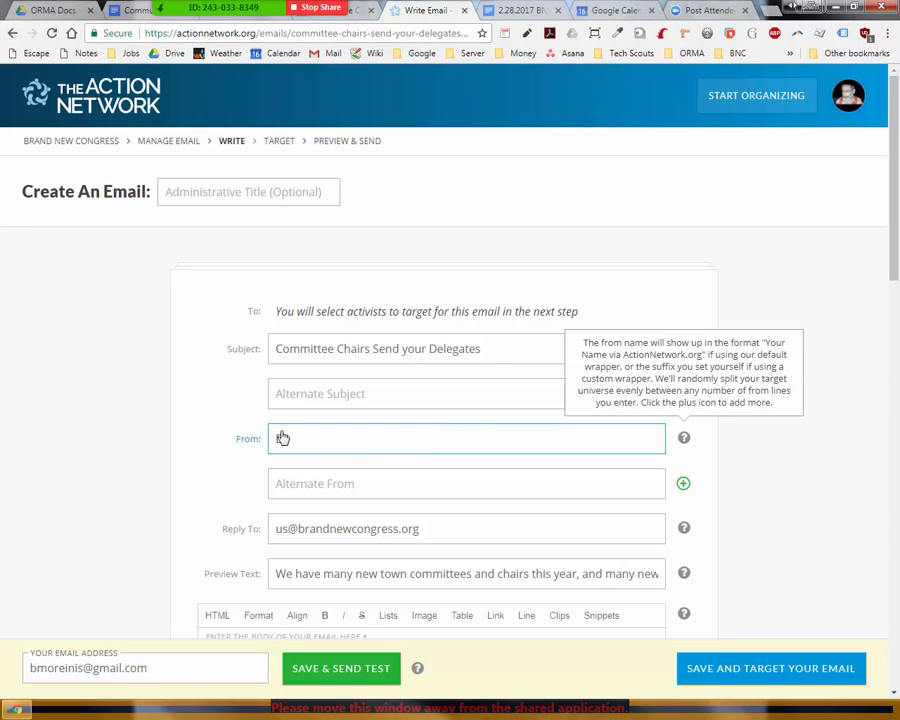
key(Tab)
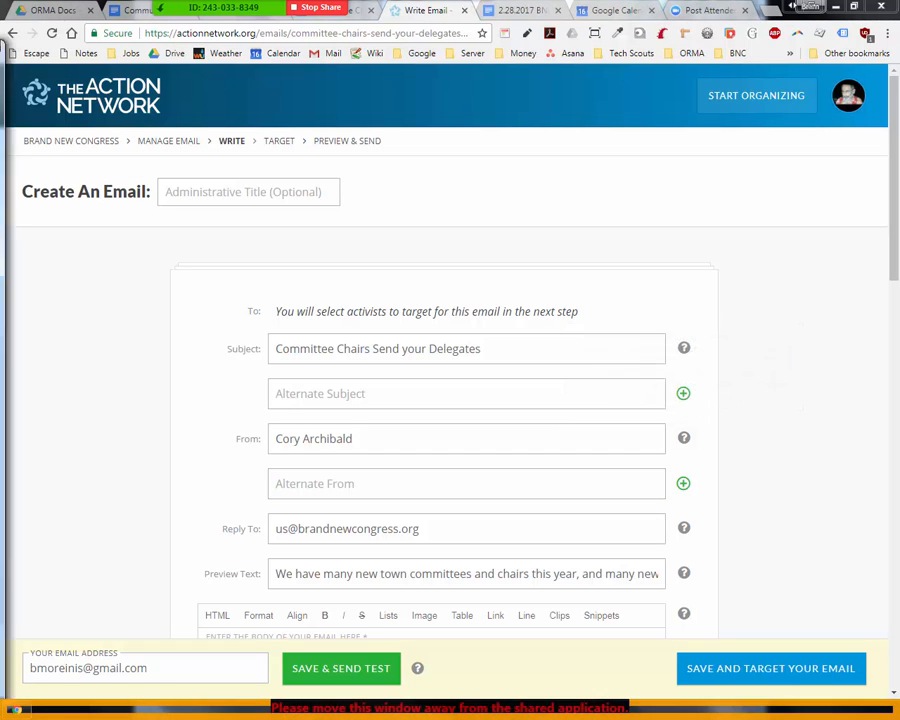
key(alt+Tab)
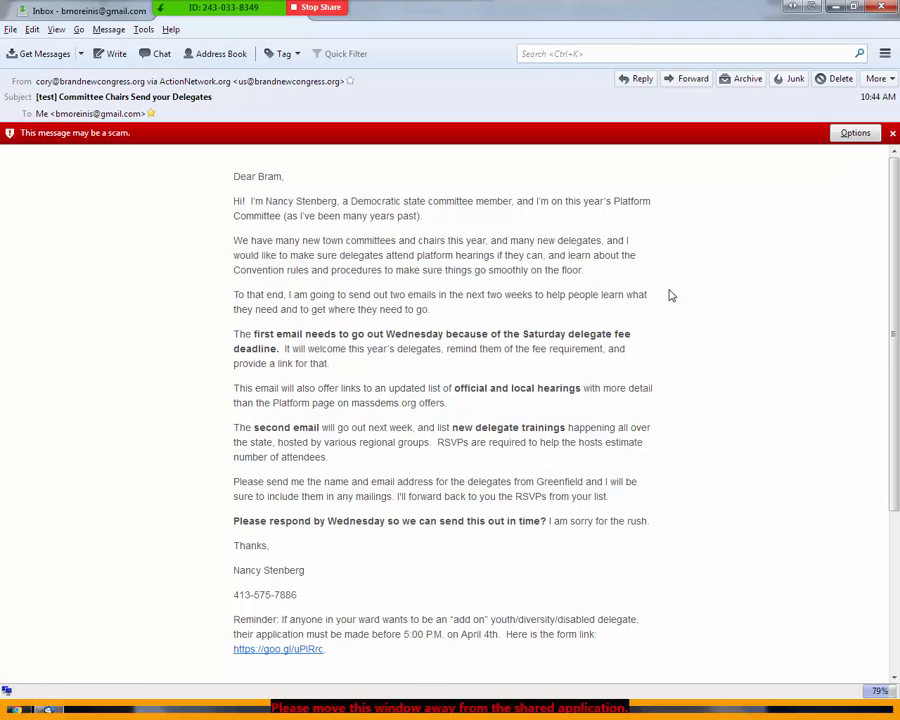
Step: Mark the test email as not a scam to clear Thunderbird's warning bar
click(857, 140)
click(850, 154)
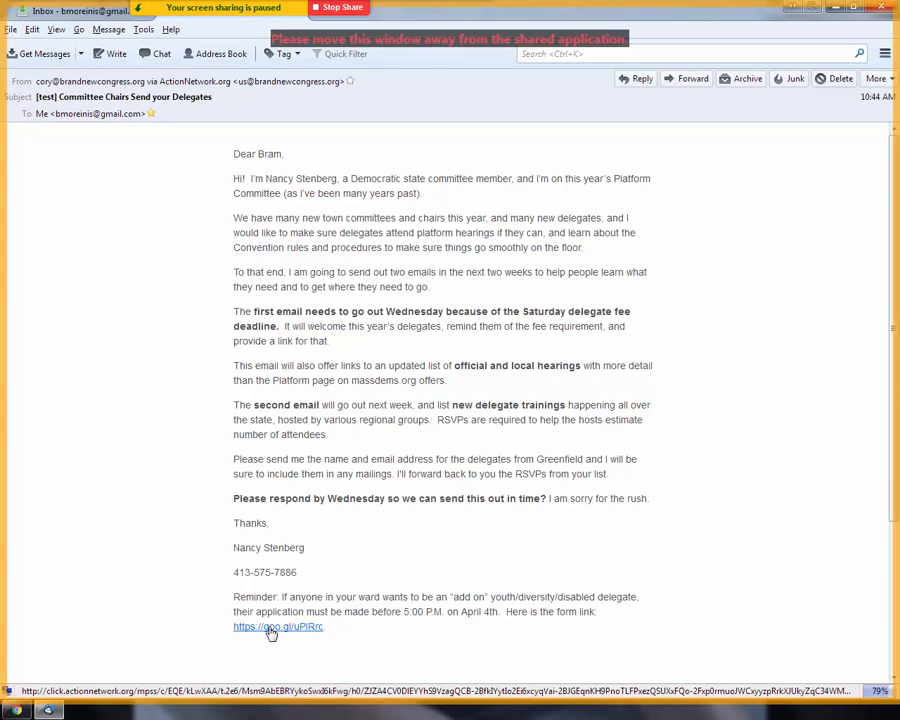
Step: Change the reminder's shortened form link text to 'my safe link'
key(alt+Tab)
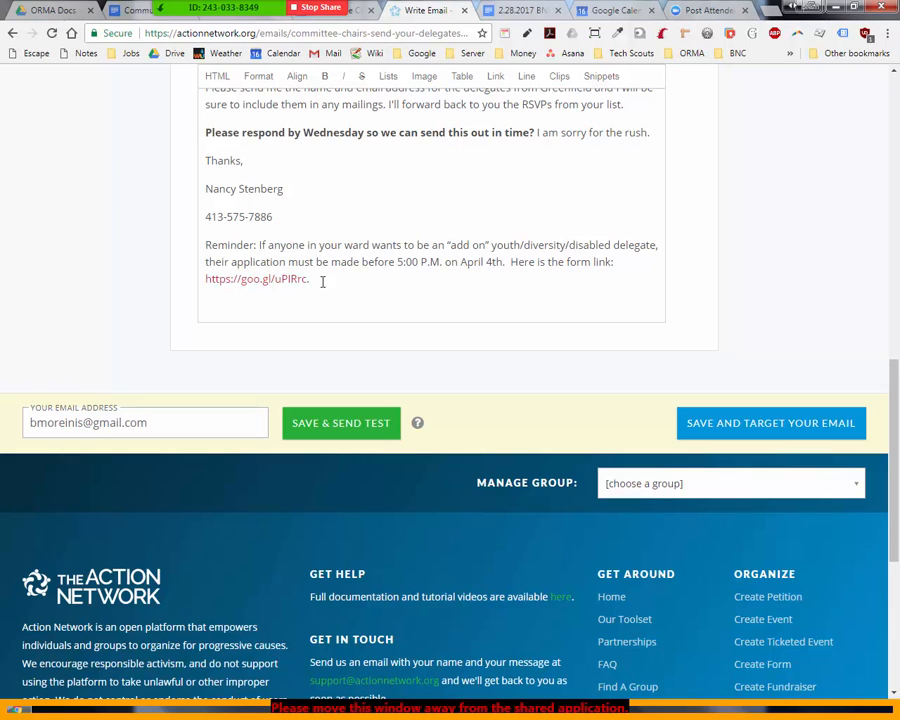
drag(322, 282, 205, 280)
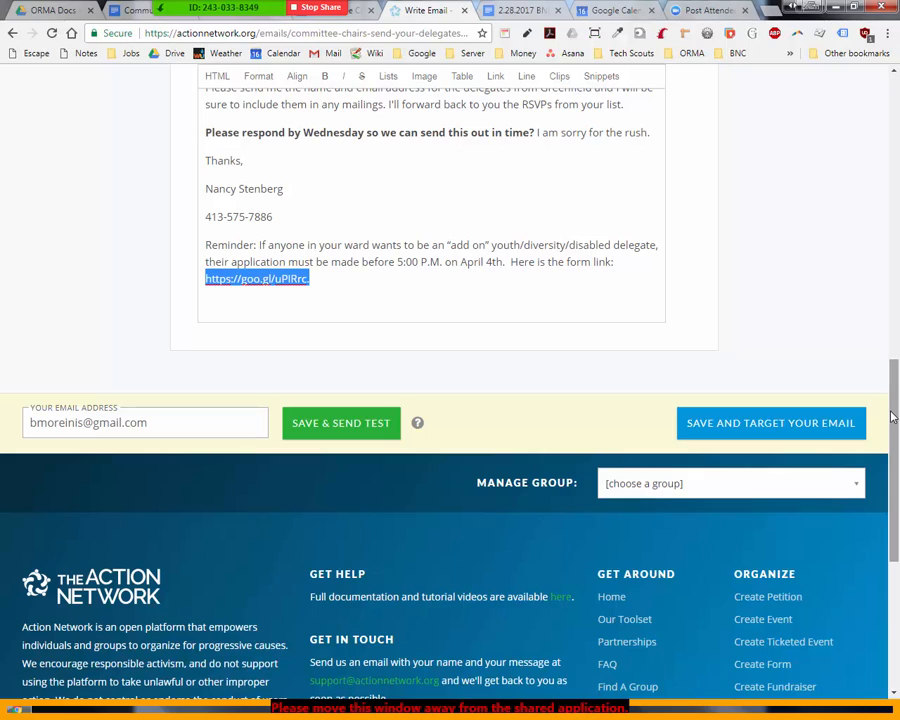
drag(893, 415, 894, 328)
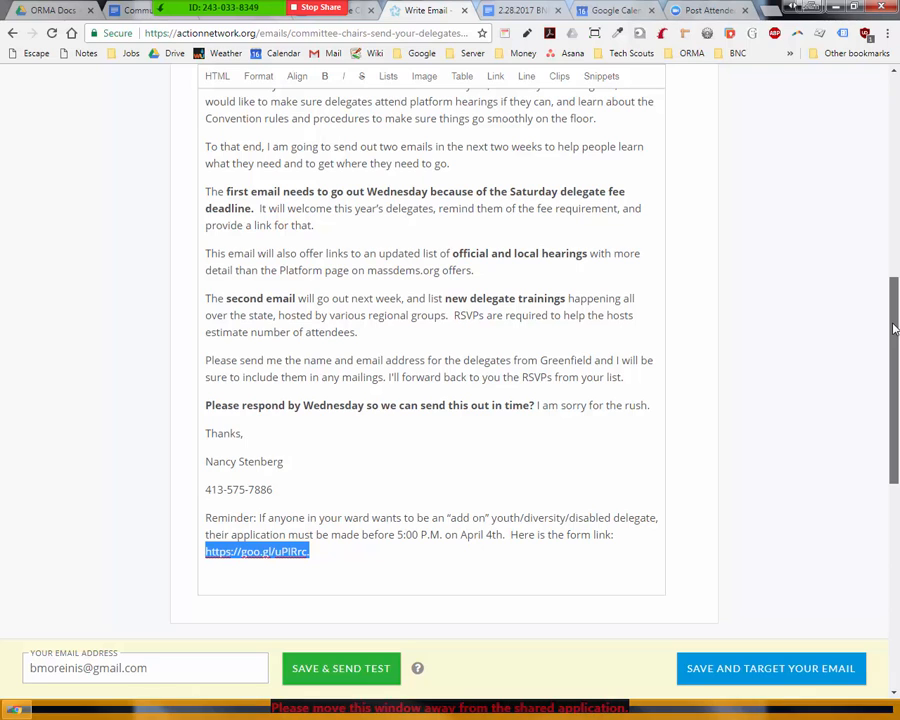
scroll(894, 346, down, 2)
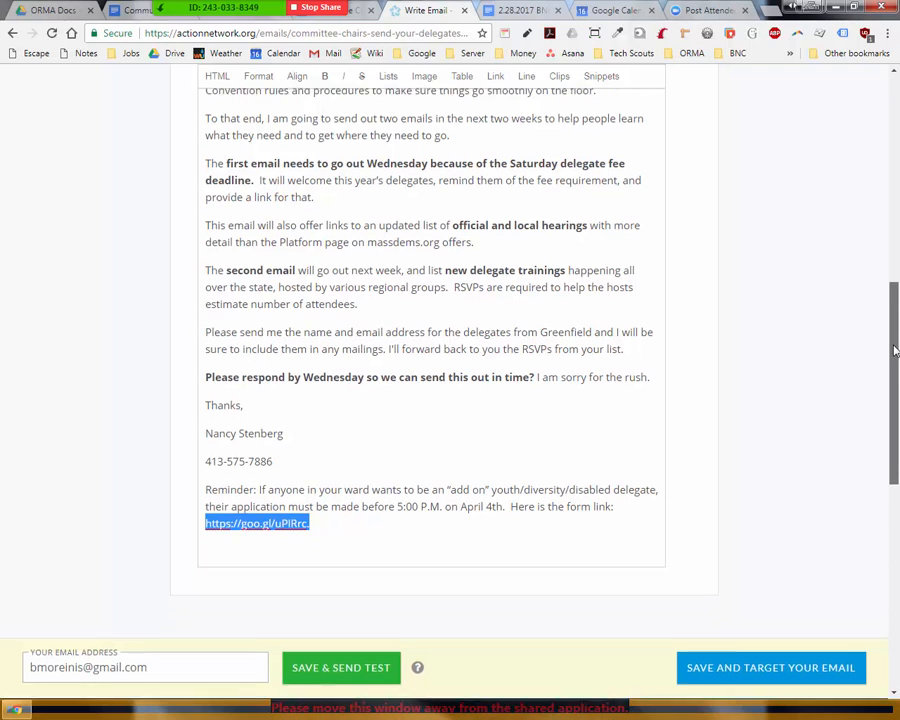
text(my safe link)
Step: Replace the test address with the sender's e-mail and send a new test
drag(143, 620, 60, 596)
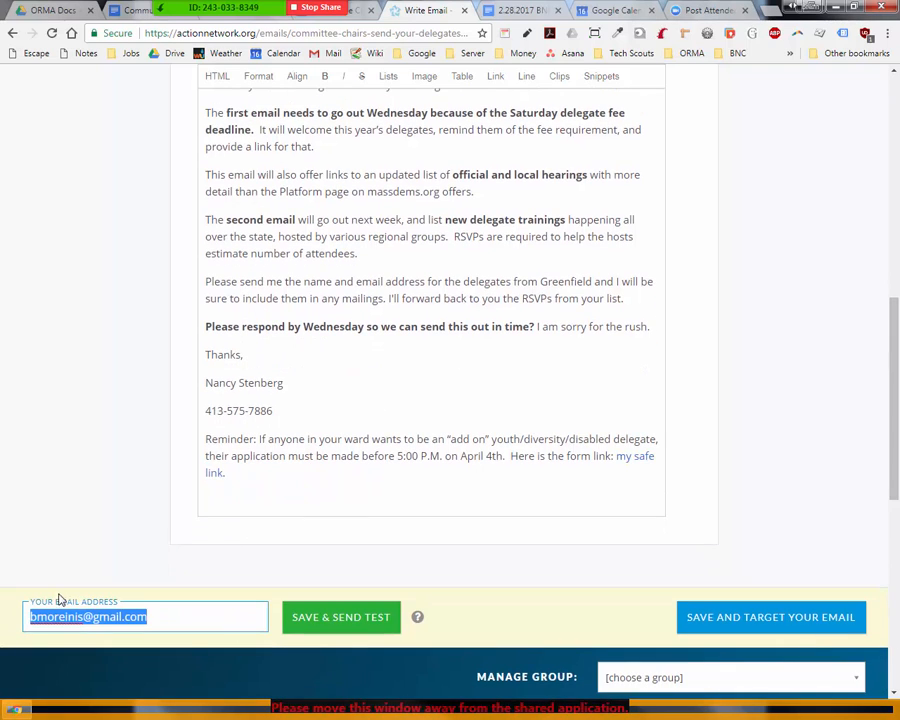
click(362, 620)
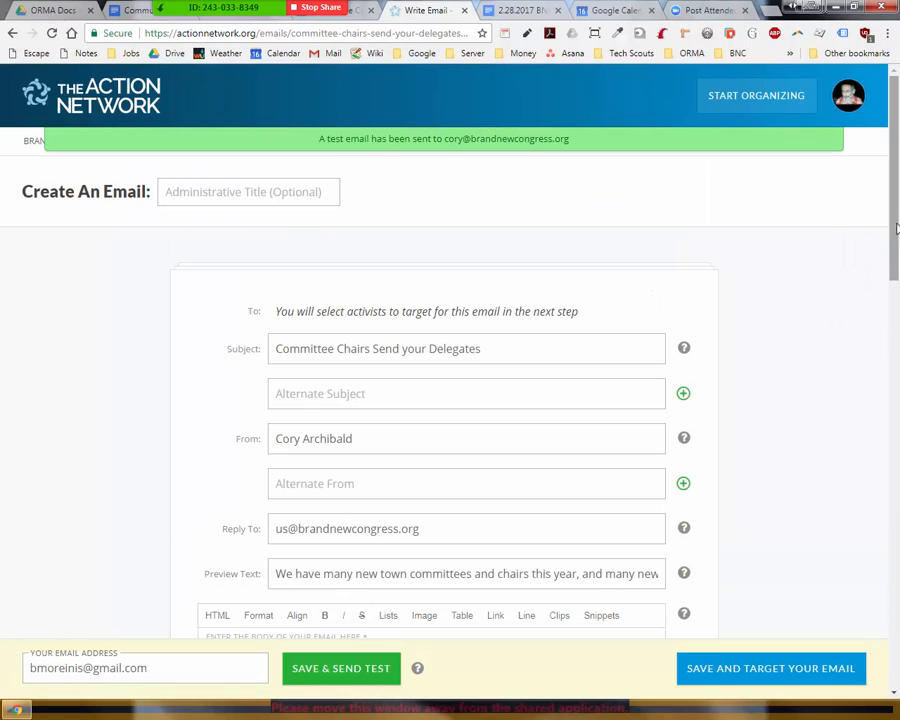
Step: Close the empty Snippets window and insert a Don't Rewrite URL clip before the greeting
drag(895, 240, 896, 450)
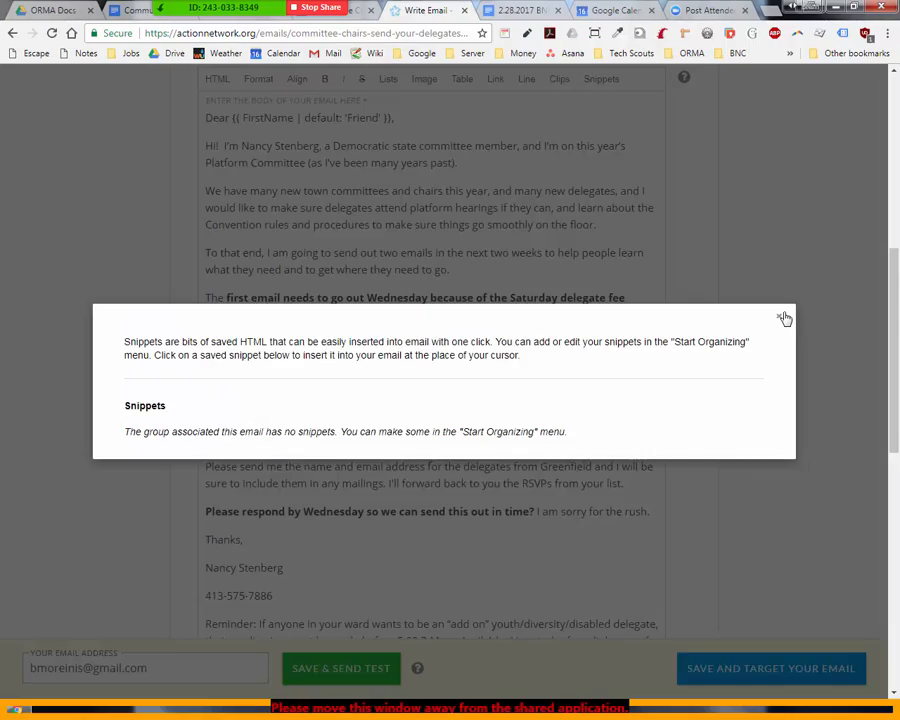
click(781, 320)
drag(892, 300, 861, 207)
scroll(886, 213, up, 2)
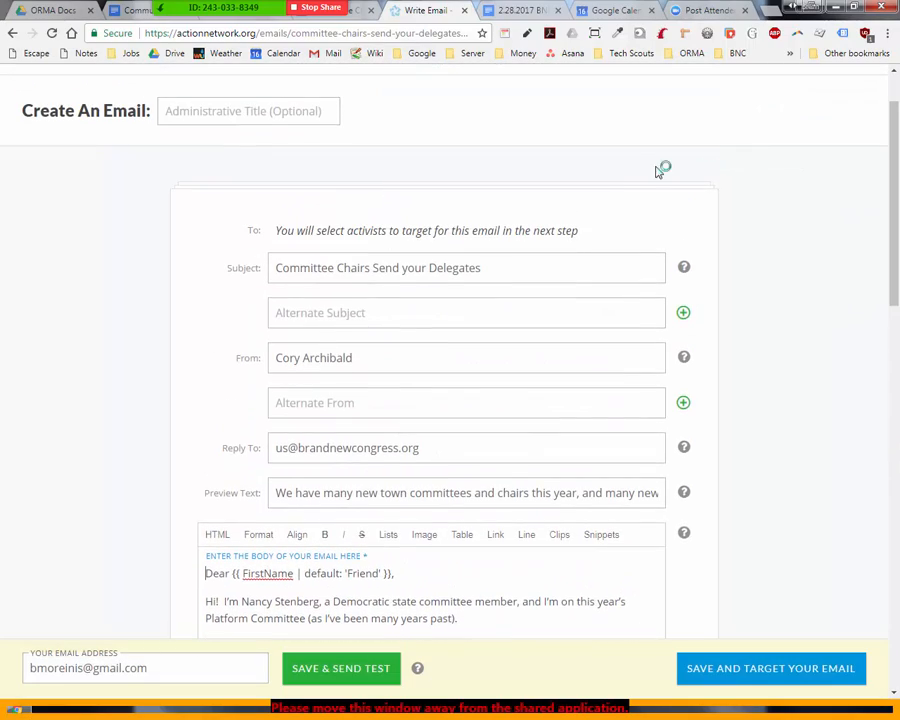
click(555, 536)
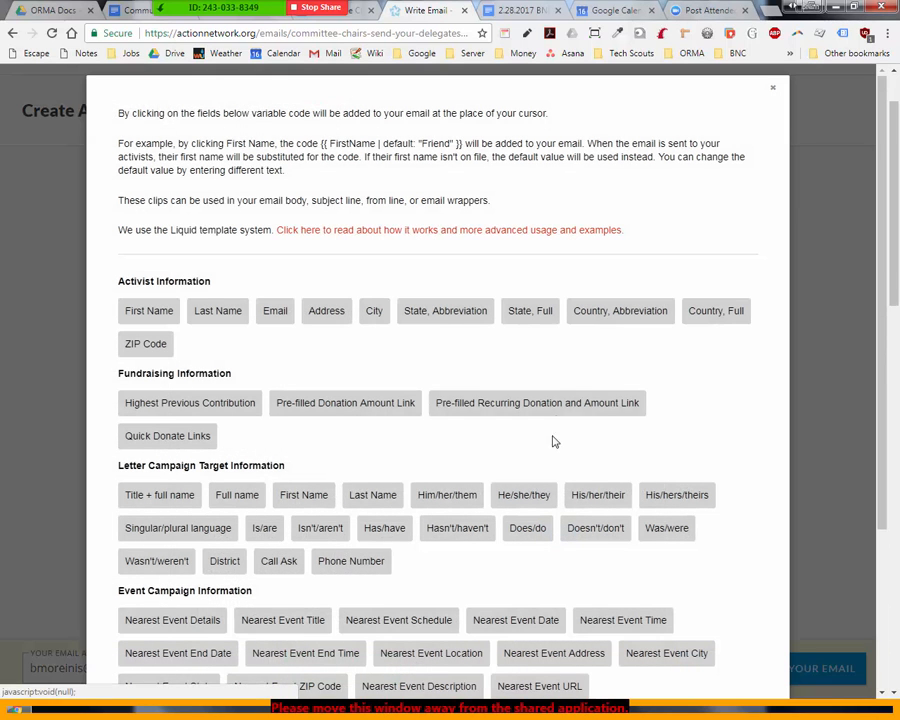
drag(893, 285, 884, 513)
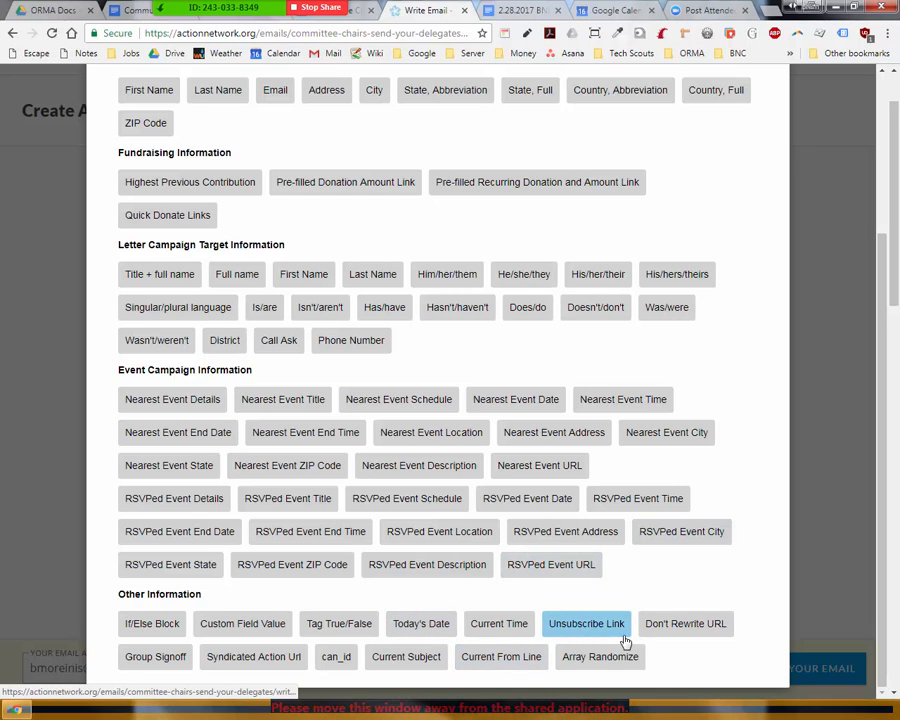
click(667, 624)
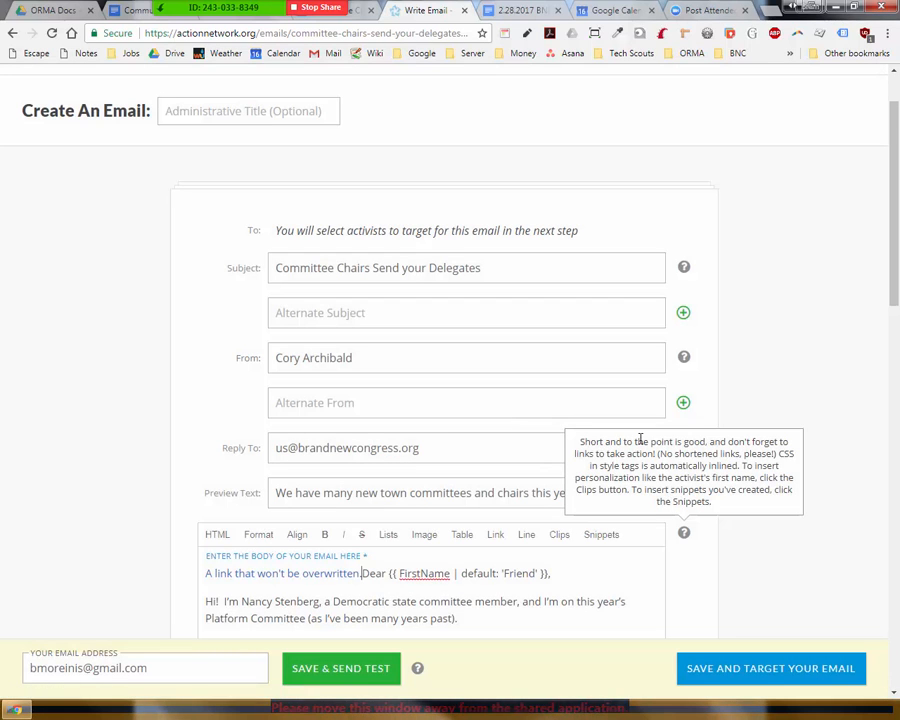
Step: Inspect the inserted link's no_rewrite=true URL, then delete the sample link from the body
click(312, 579)
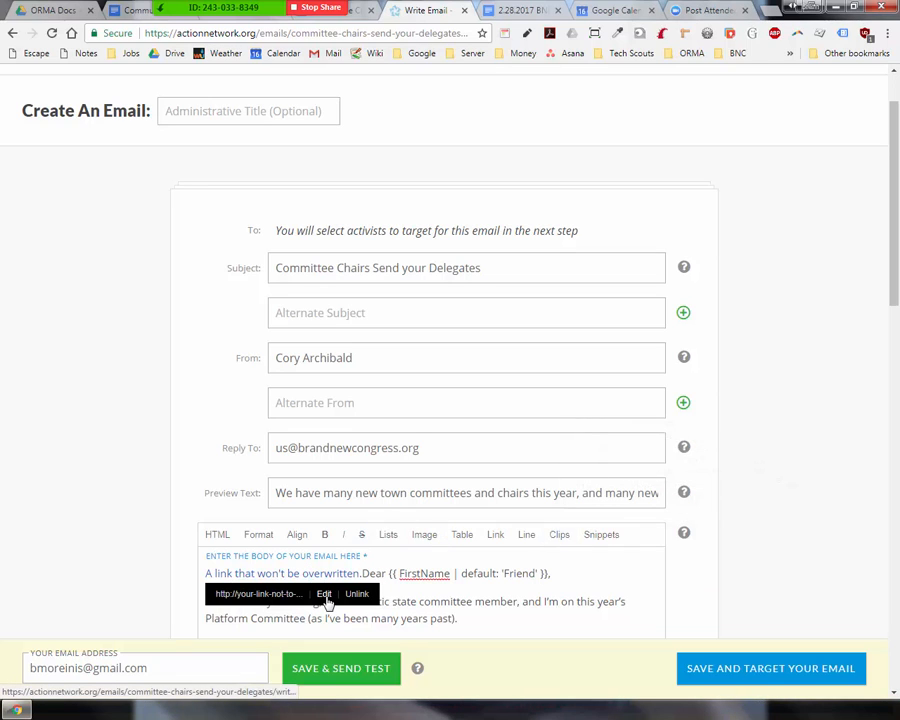
click(325, 596)
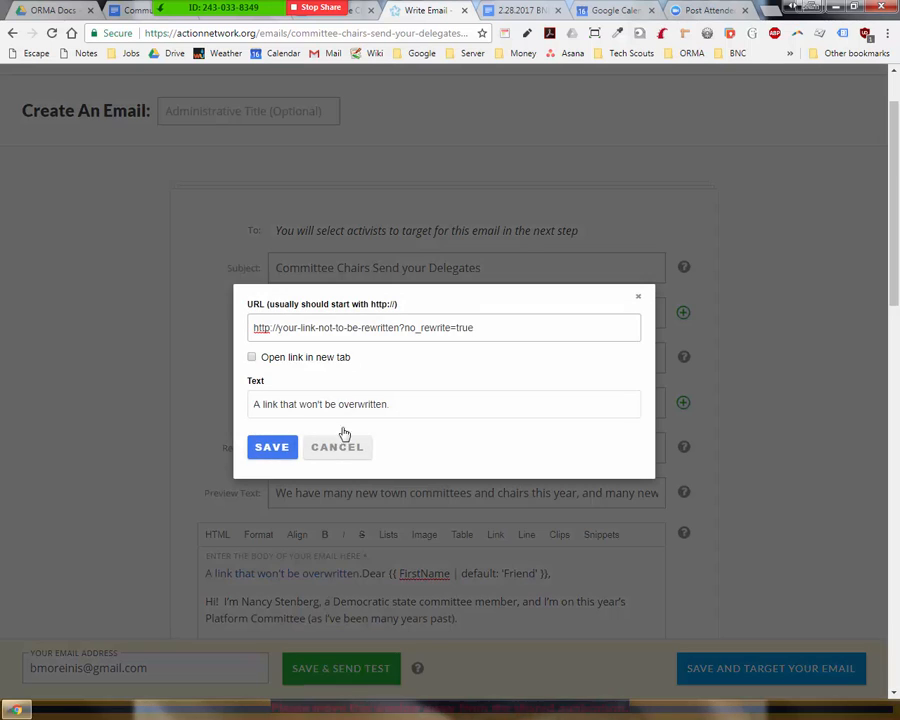
drag(480, 329, 400, 327)
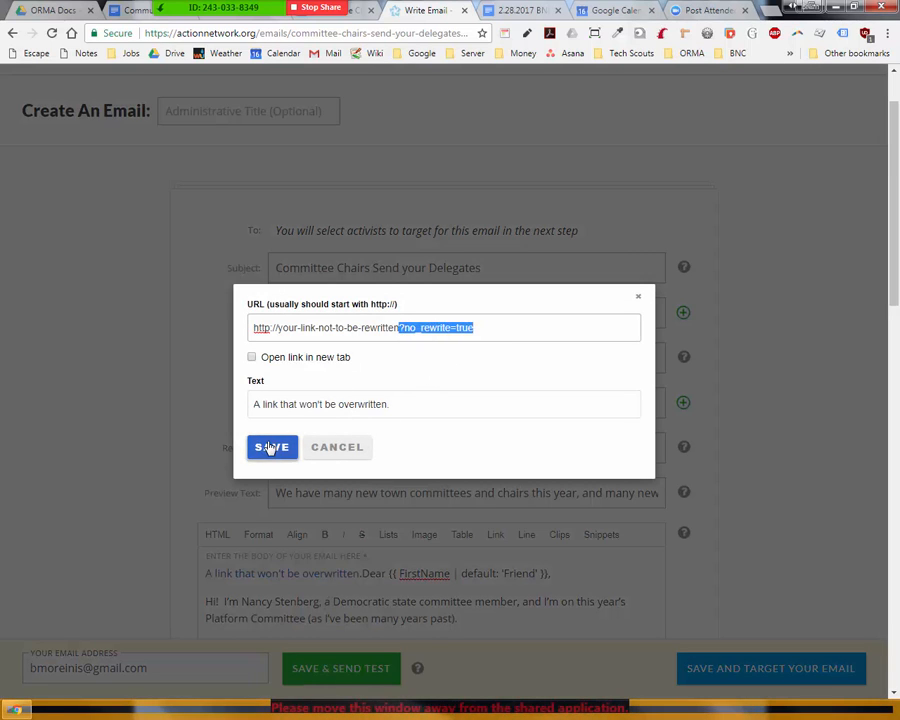
click(270, 448)
drag(363, 575, 204, 569)
key(BackSpace)
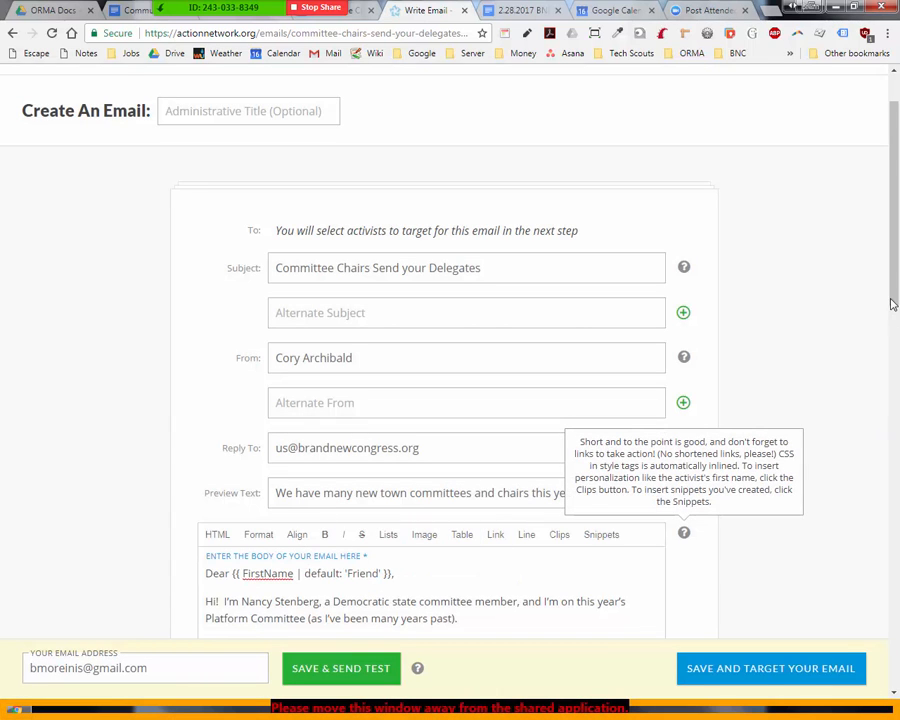
scroll(893, 304, down, 6)
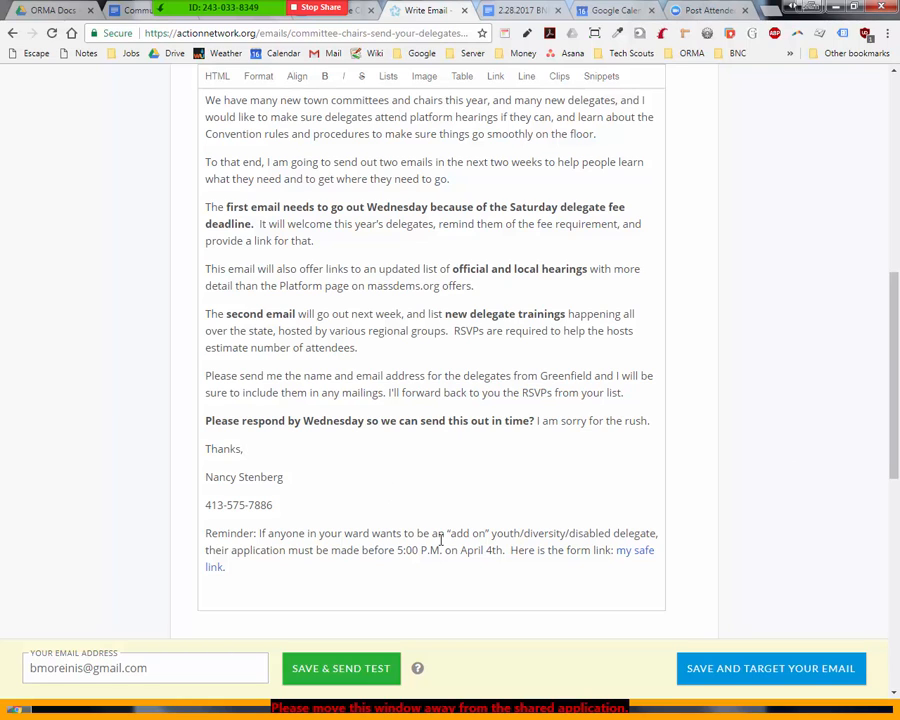
Step: Set the reminder link's text to the goo.gl address, then save and send a test
click(634, 551)
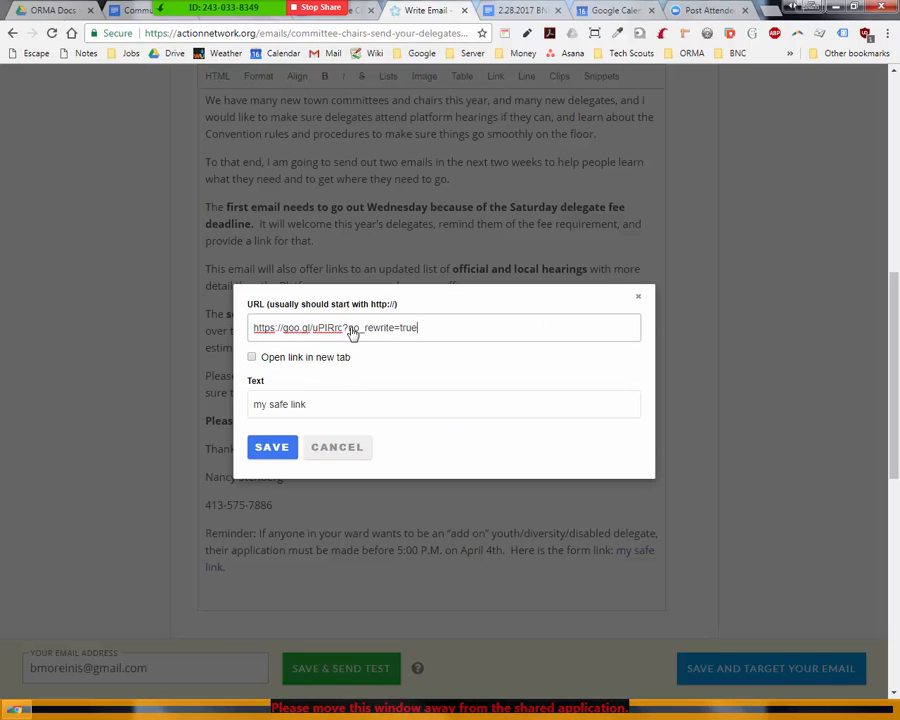
drag(344, 335, 250, 326)
key(ctrl+c)
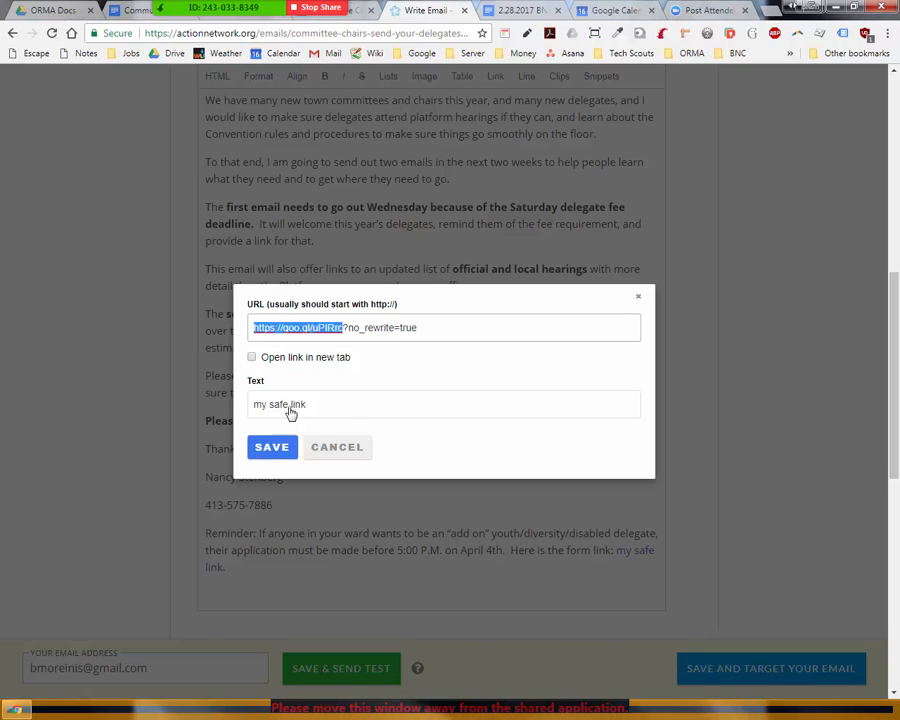
drag(307, 404, 237, 408)
key(ctrl+v)
click(274, 450)
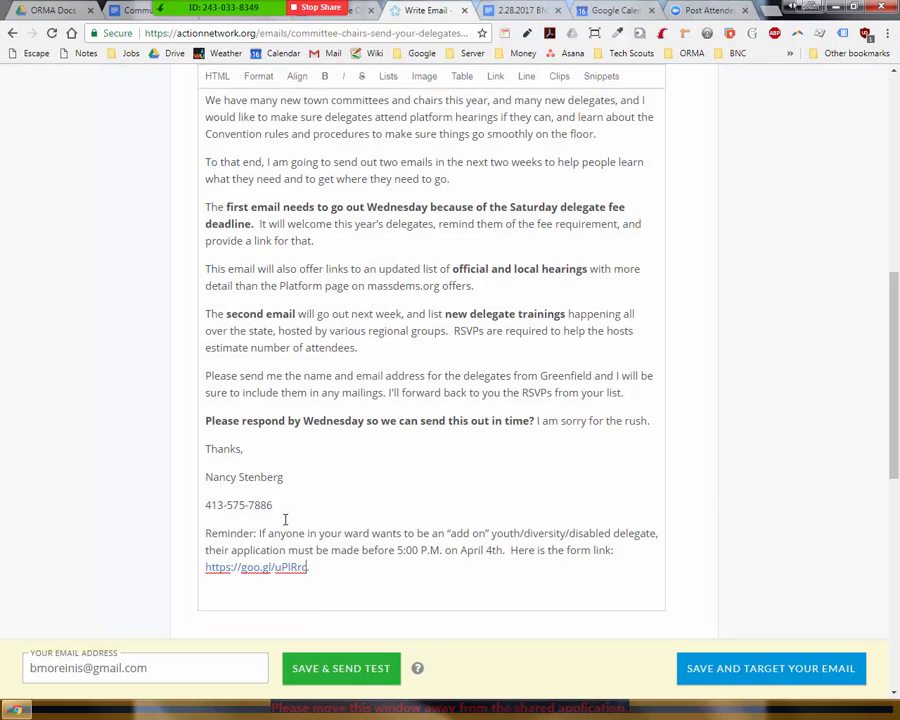
click(314, 677)
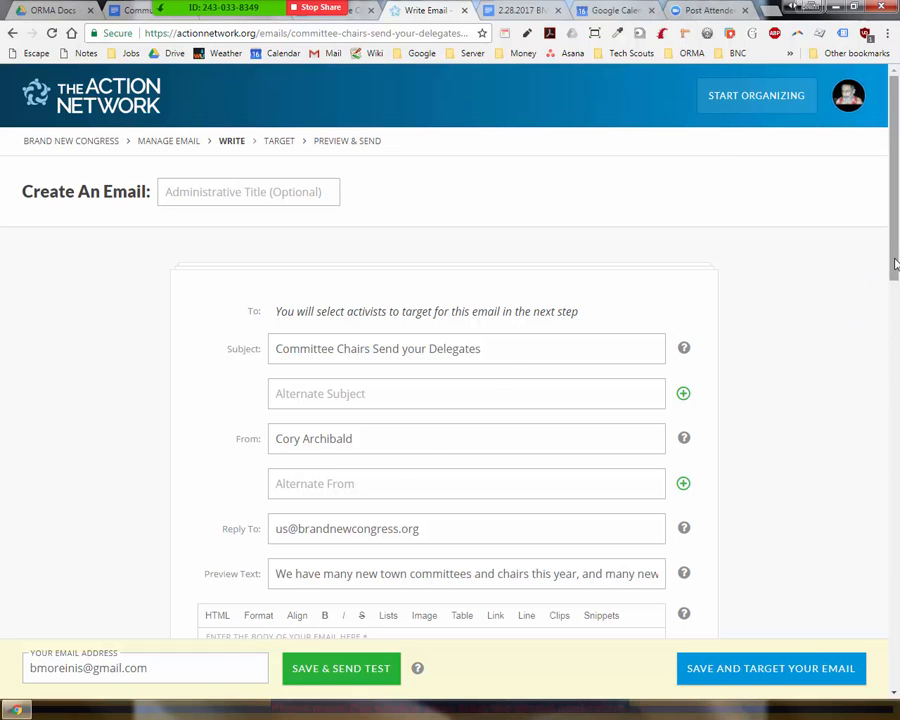
Step: Verify the reminder link's no_rewrite URL, then save the email and proceed to targeting
drag(895, 263, 893, 490)
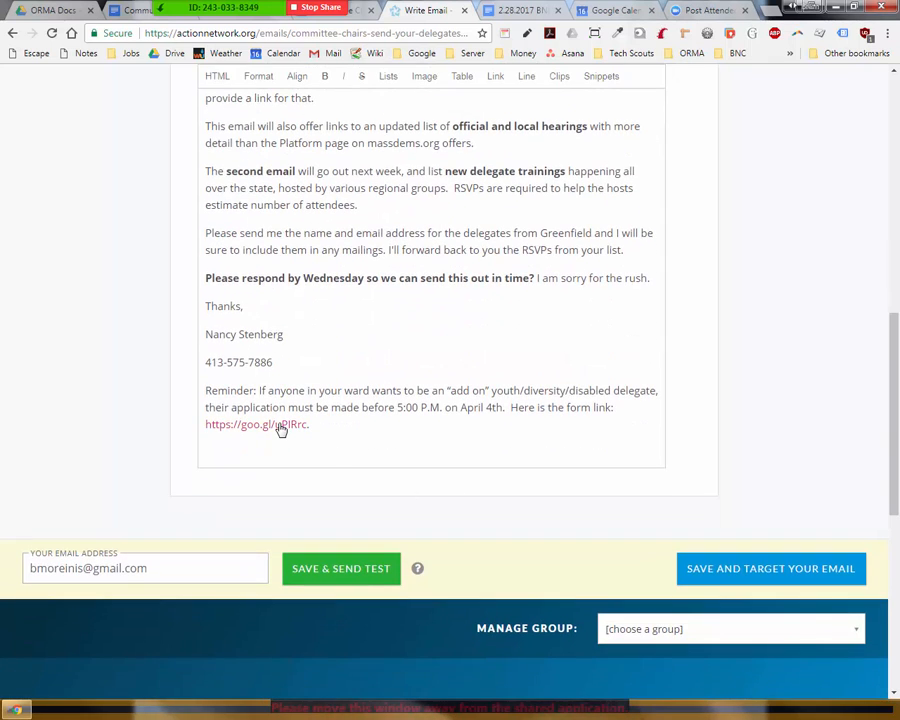
click(208, 425)
click(334, 445)
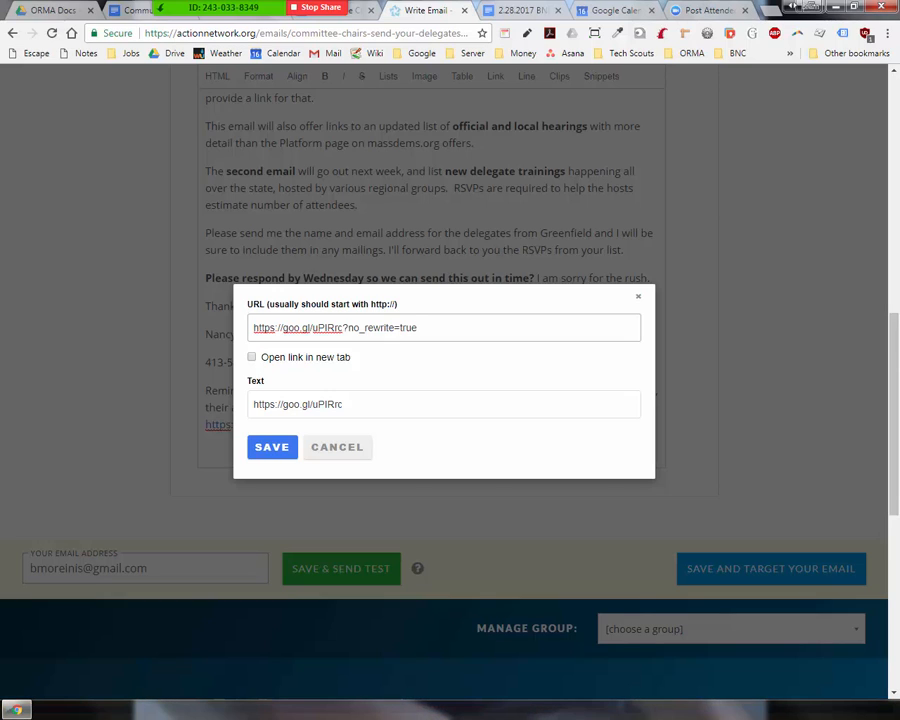
click(642, 300)
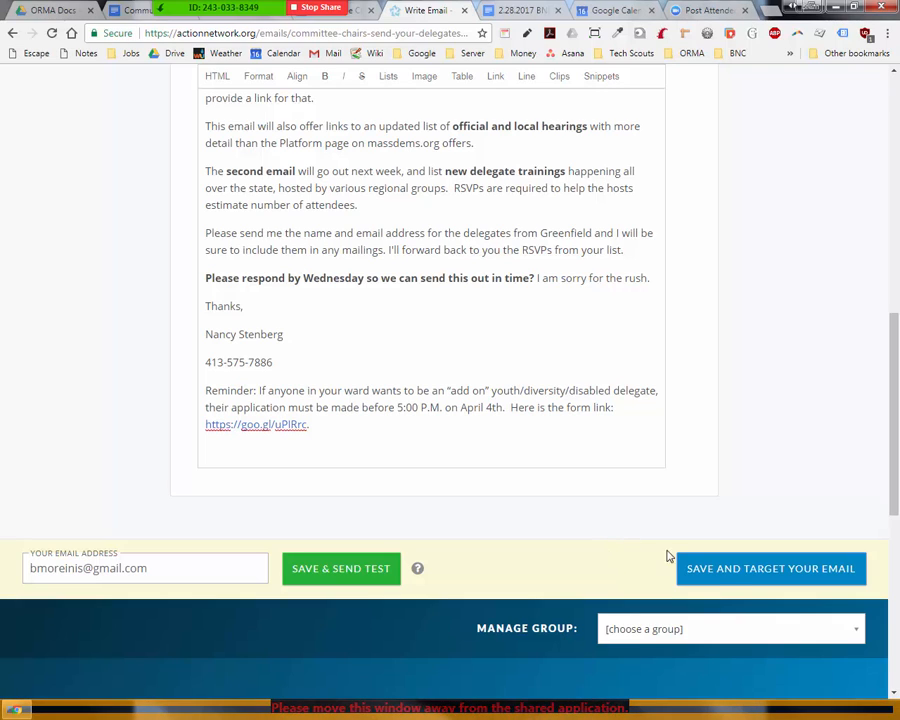
click(732, 570)
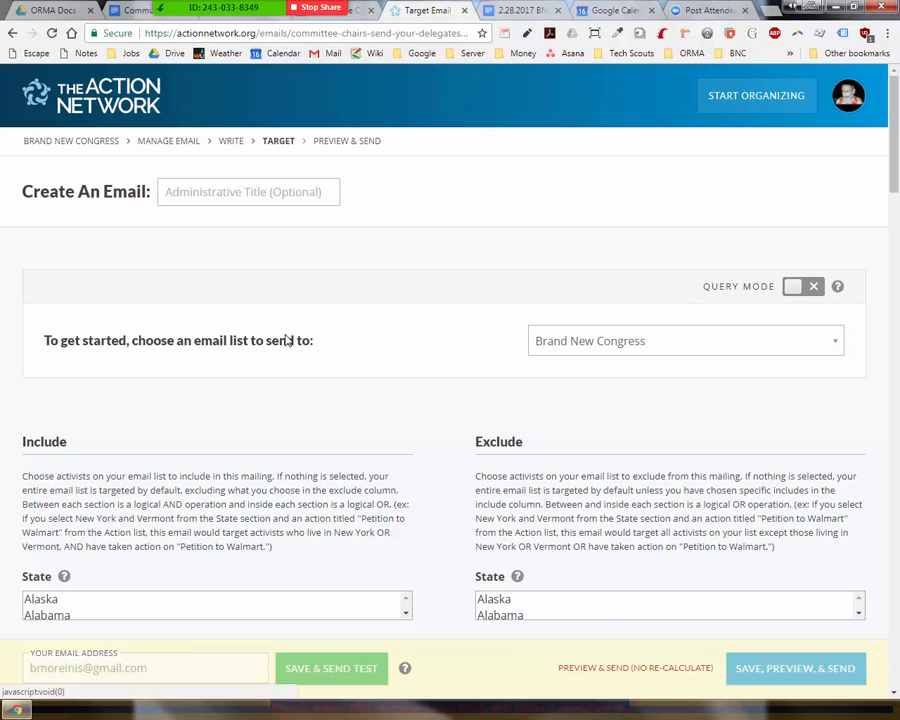
Step: Target the entire Brand New Congress list with no queries and save to Preview & Send
click(648, 352)
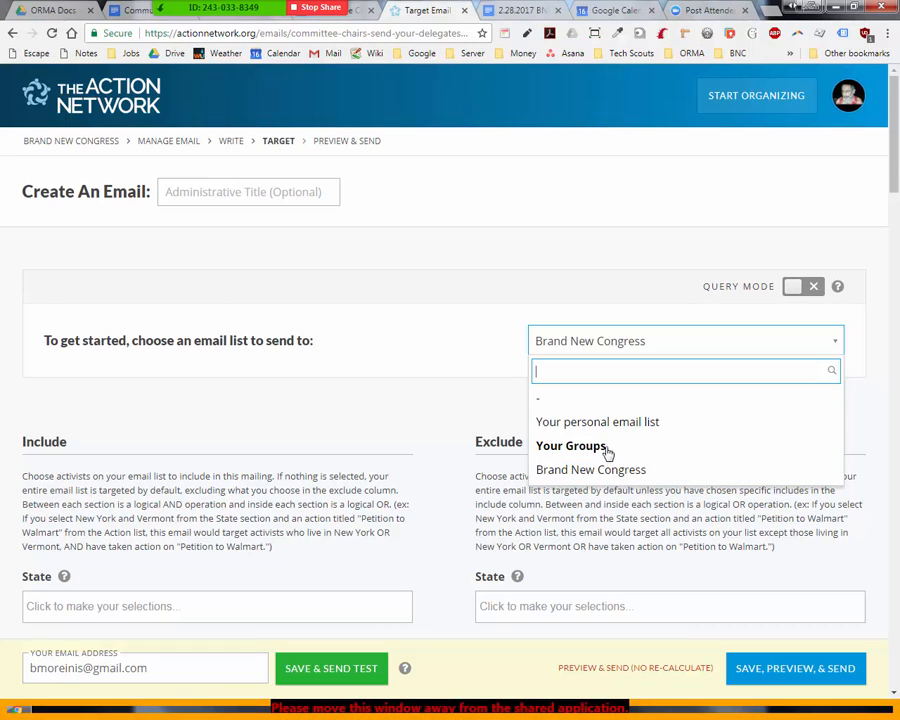
drag(894, 166, 896, 511)
click(90, 360)
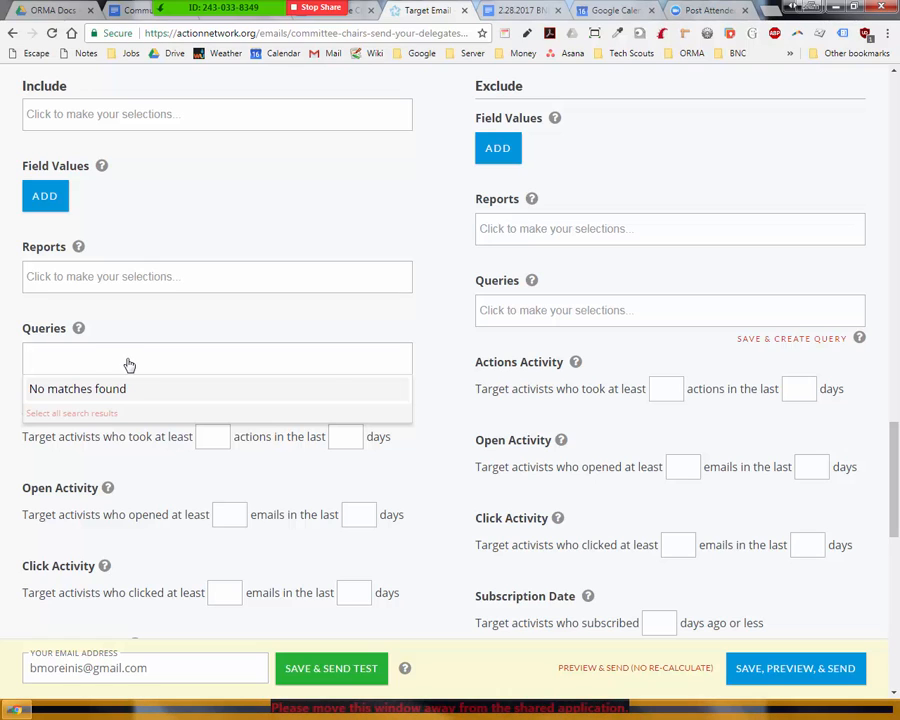
click(417, 469)
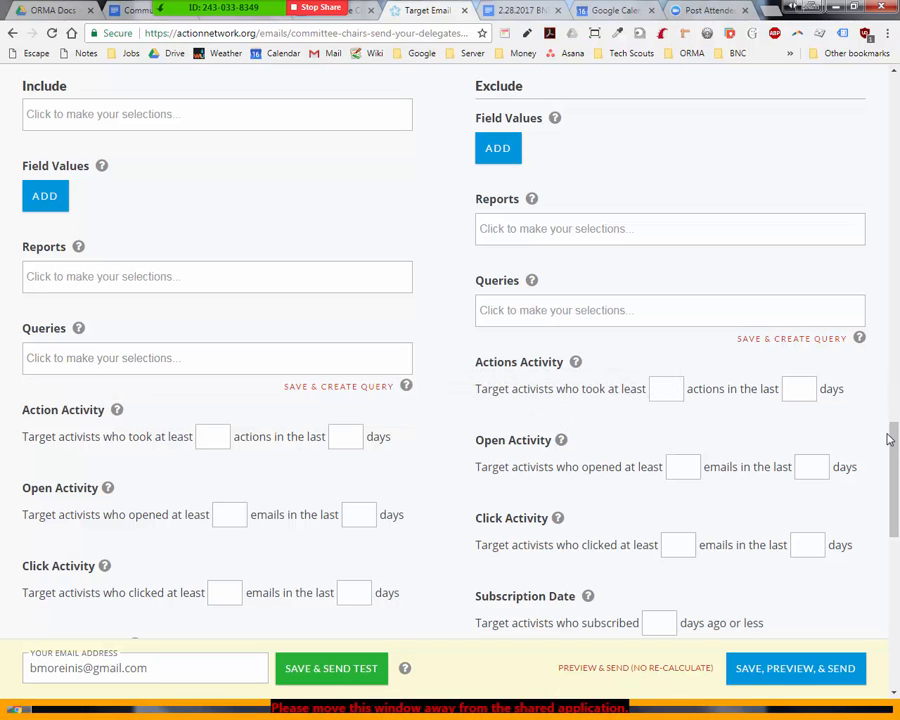
scroll(895, 450, down, 2)
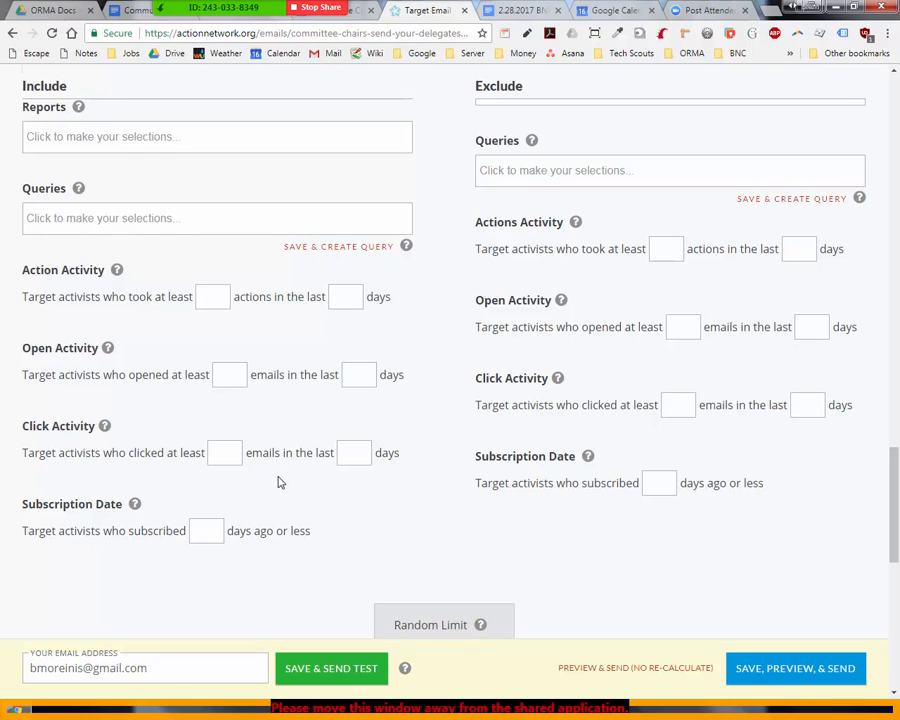
scroll(273, 482, down, 2)
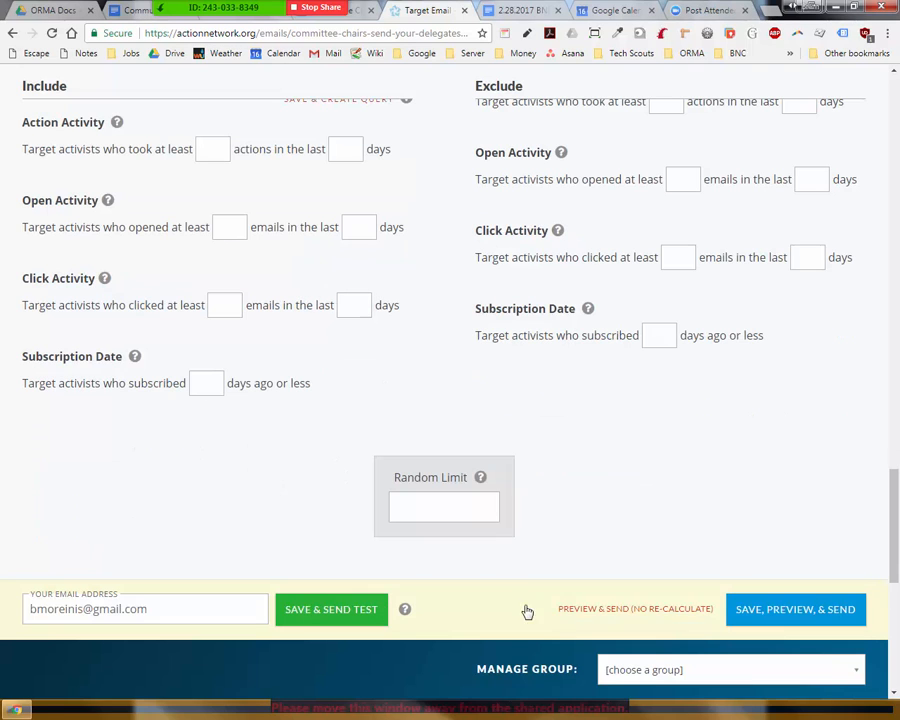
click(785, 611)
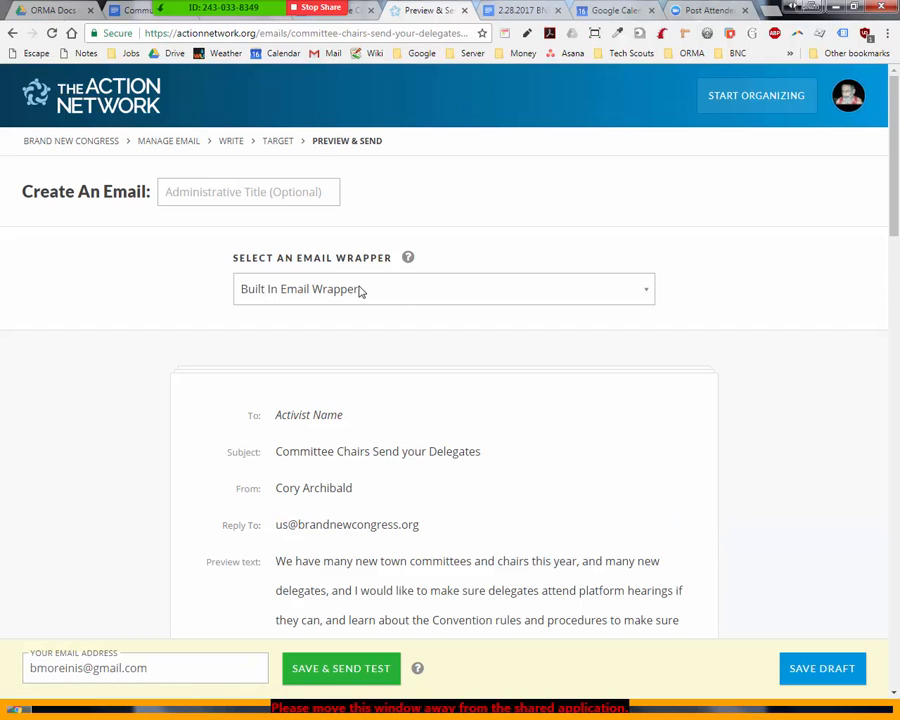
Step: Keep Built In Email Wrapper as the email wrapper and bring up the Start Organizing menu
click(321, 294)
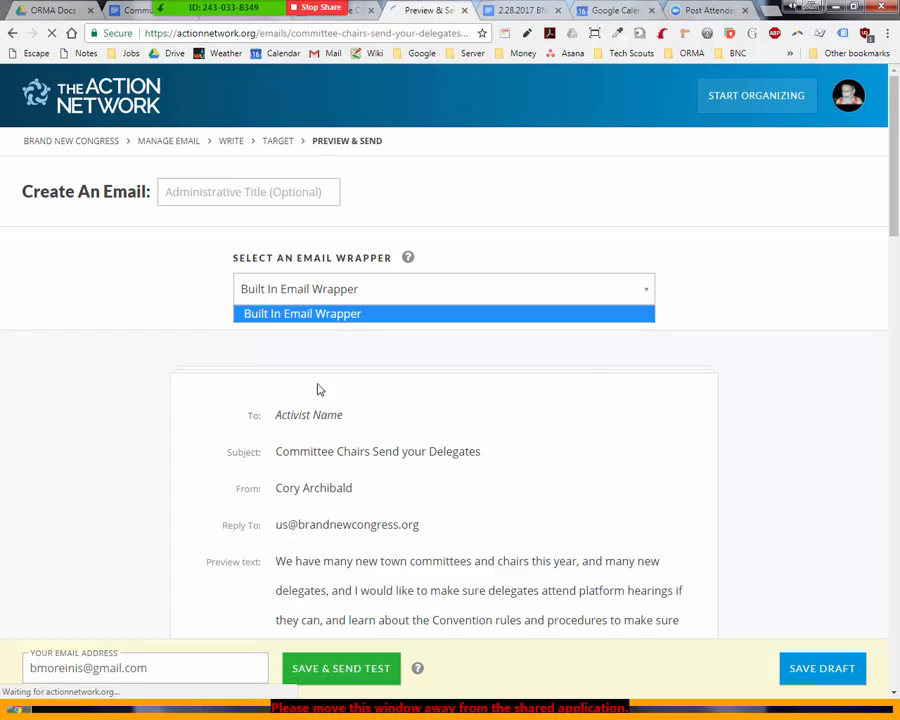
click(476, 286)
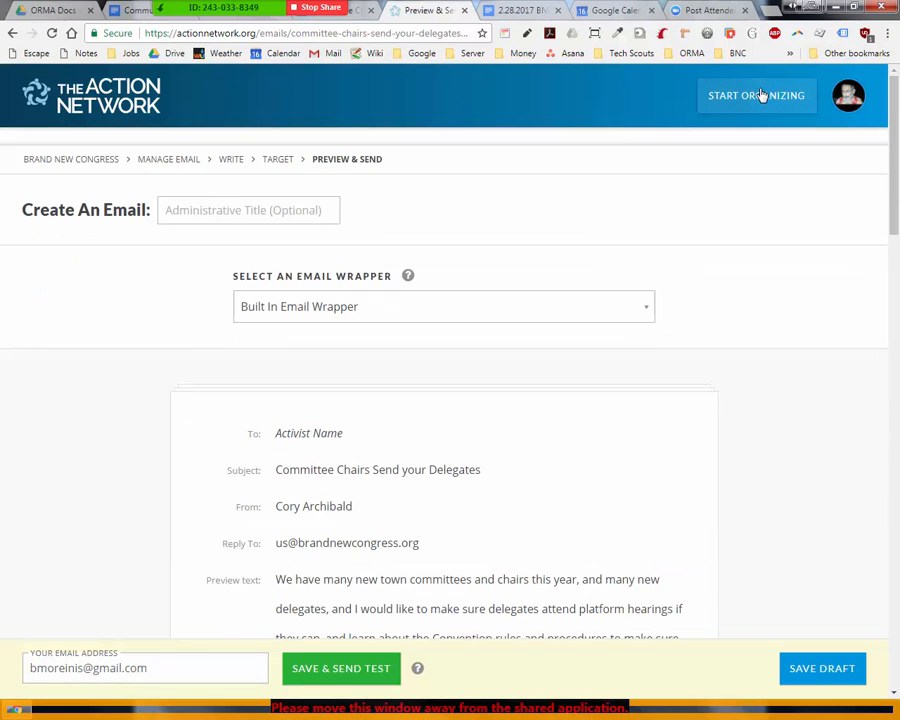
mouse_move(767, 96)
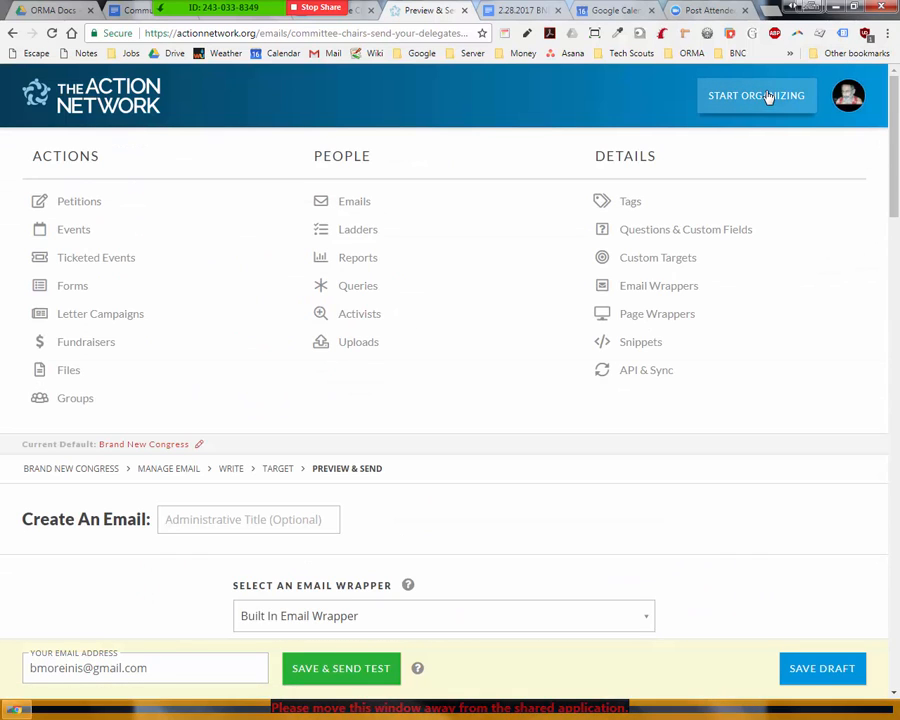
Step: Hide the 'Committee Chairs Send your Delegates' draft in Brand New Congress's Emails & Reports list
click(640, 288)
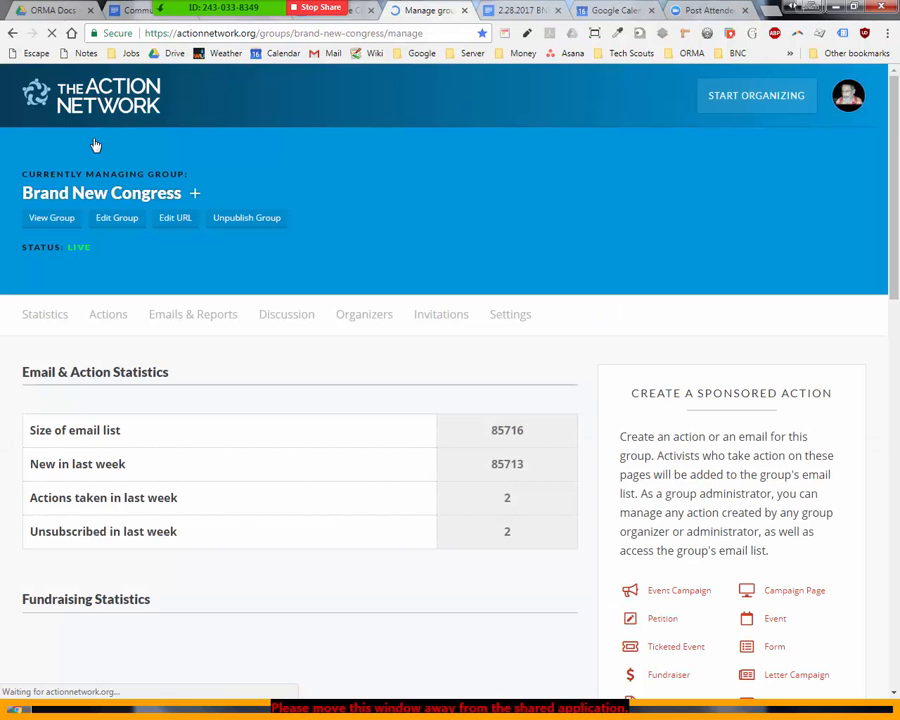
click(178, 316)
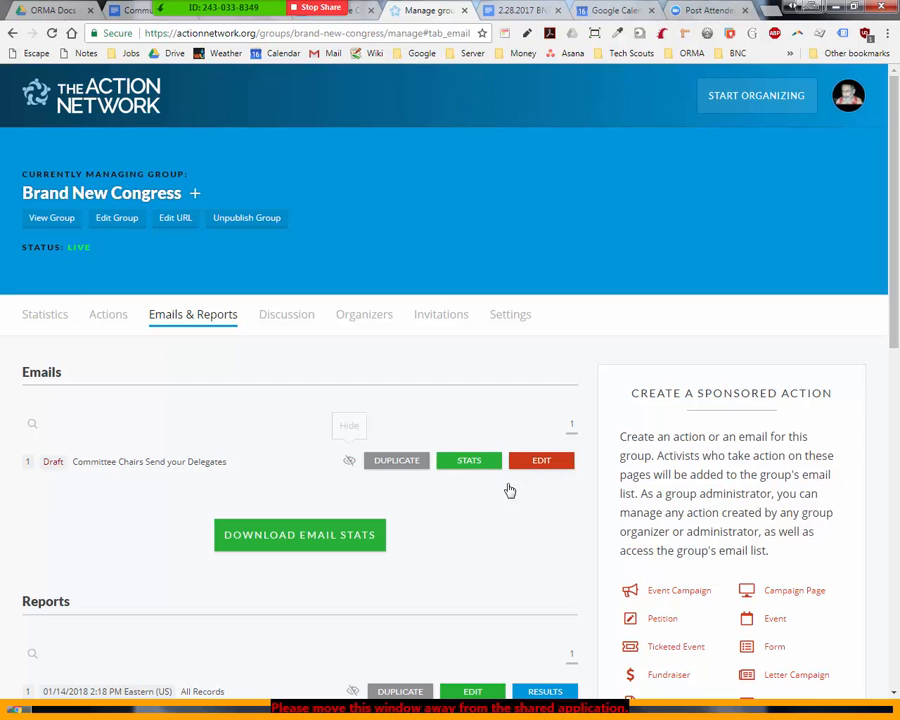
scroll(885, 375, down, 3)
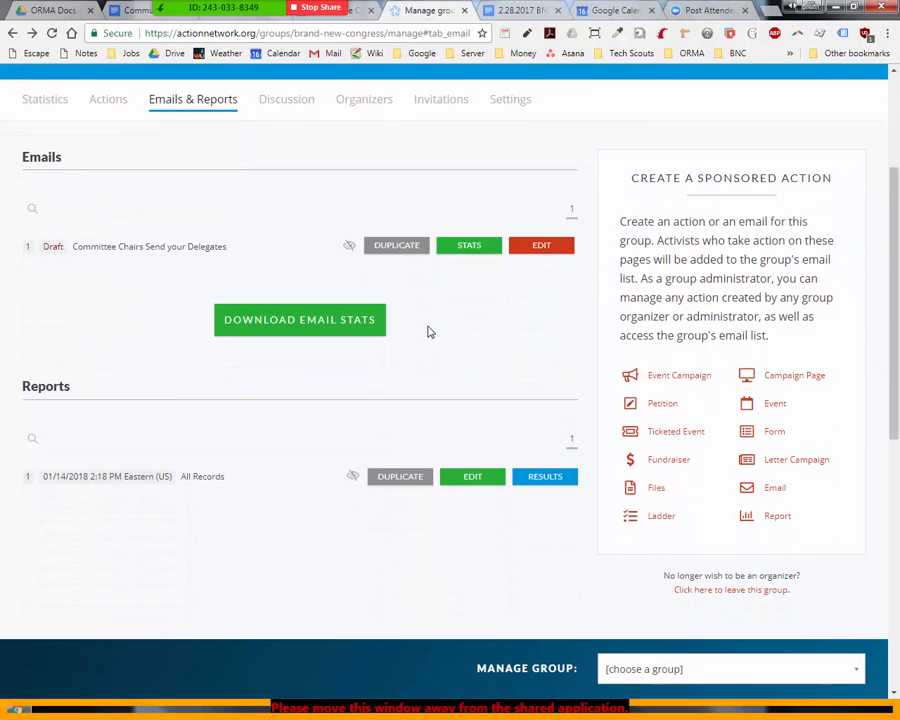
click(349, 248)
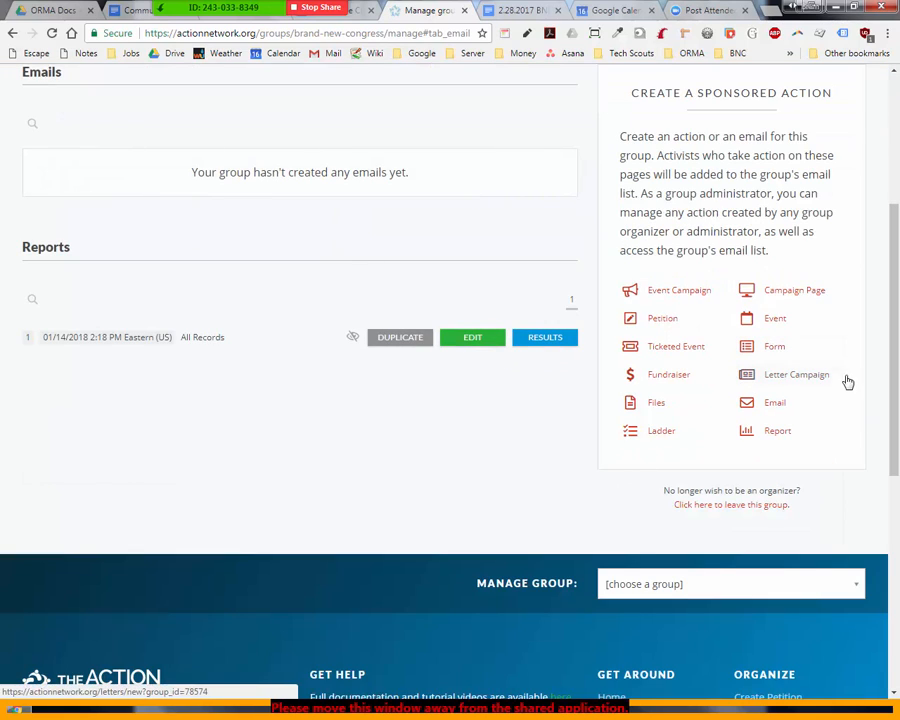
drag(893, 437, 877, 231)
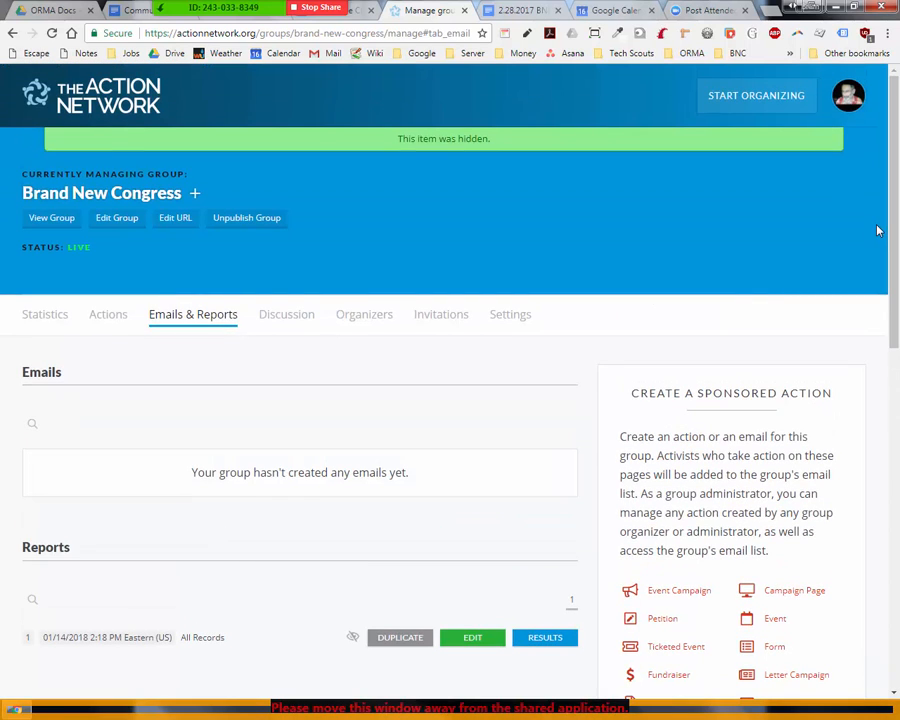